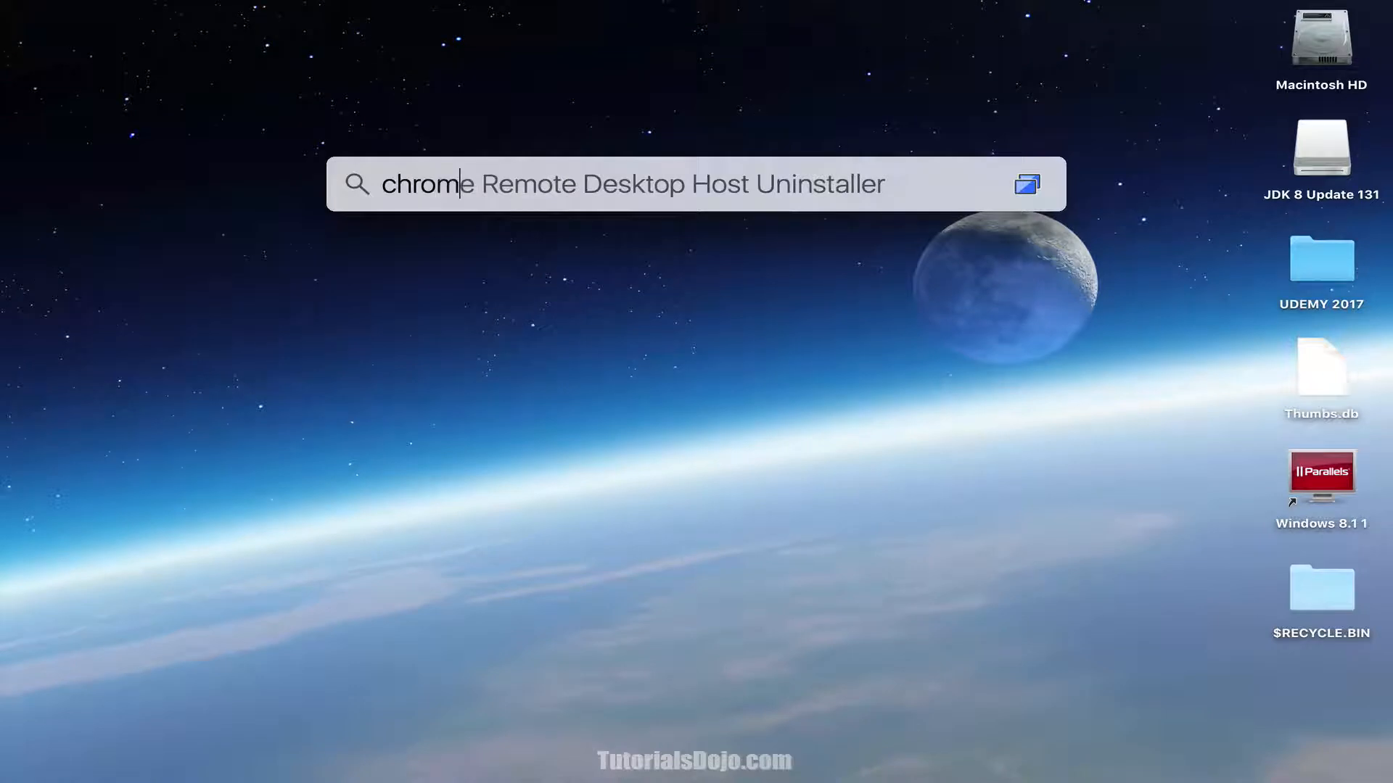
# Open Google Chrome and search the web for "android studio installer".
pyautogui.press('Return')
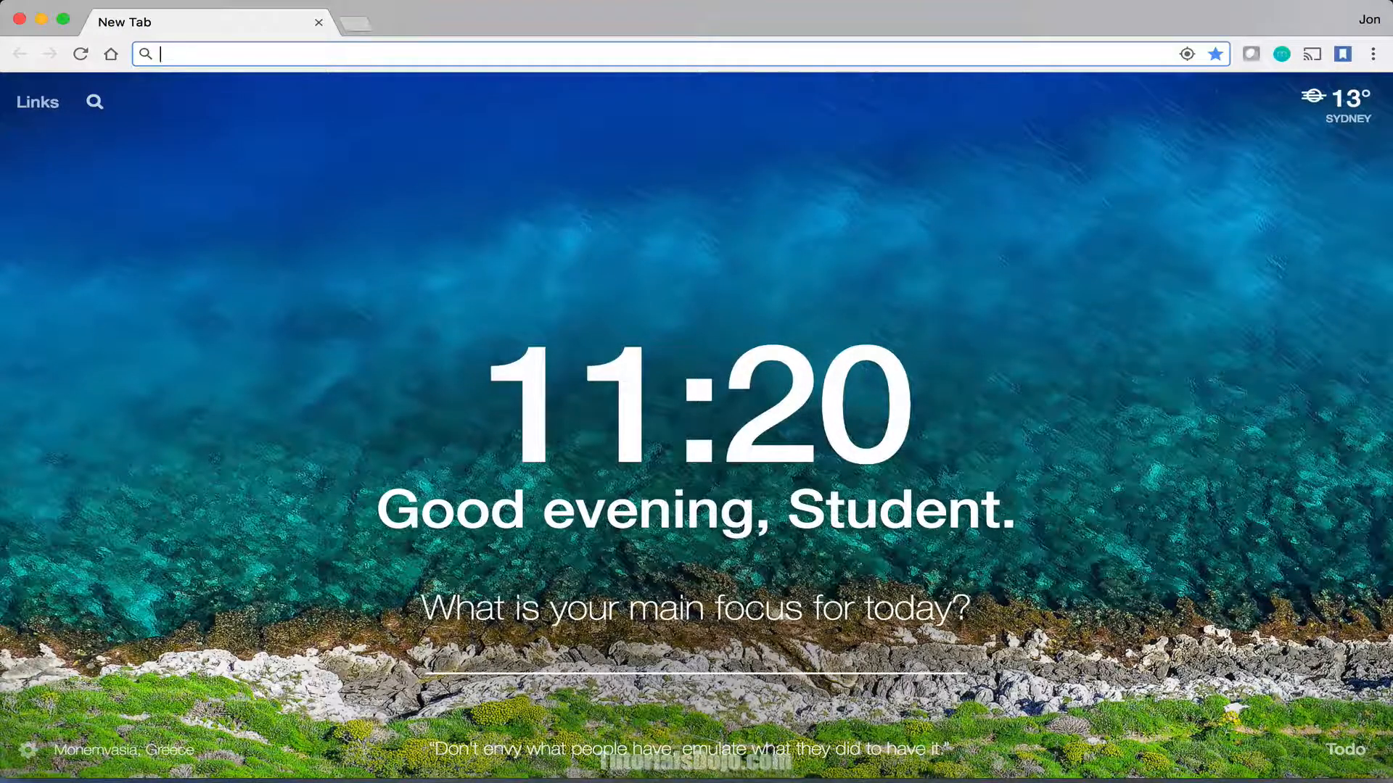
pyautogui.write('android ')
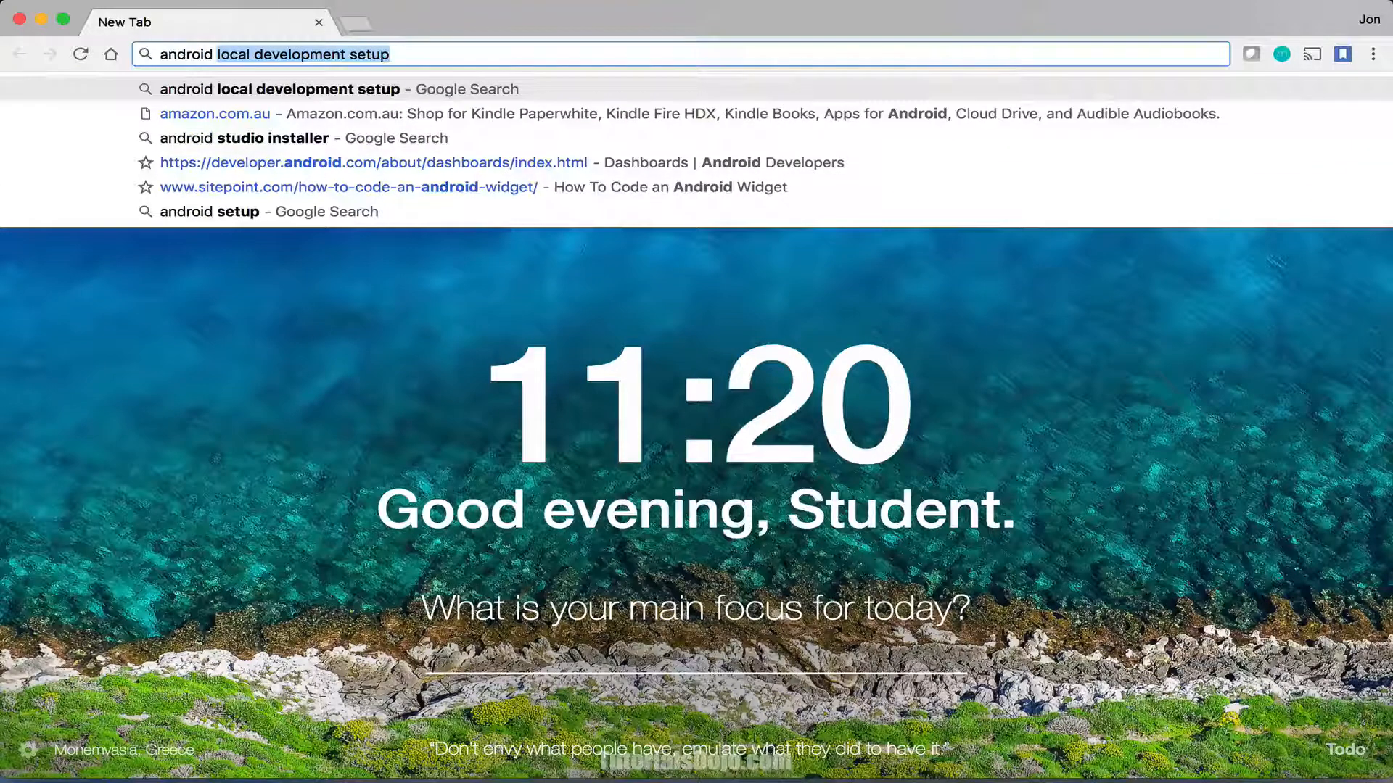
pyautogui.write('studio')
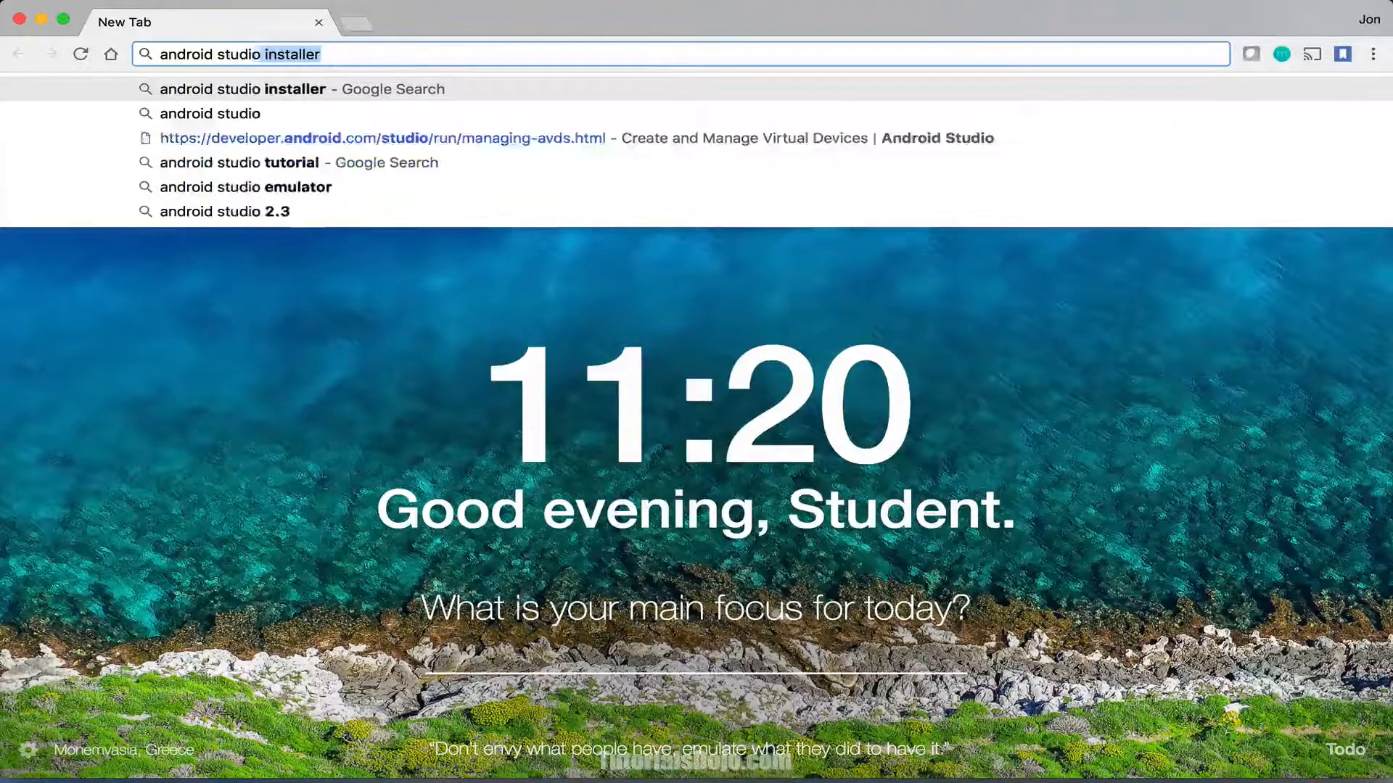
pyautogui.press('Return')
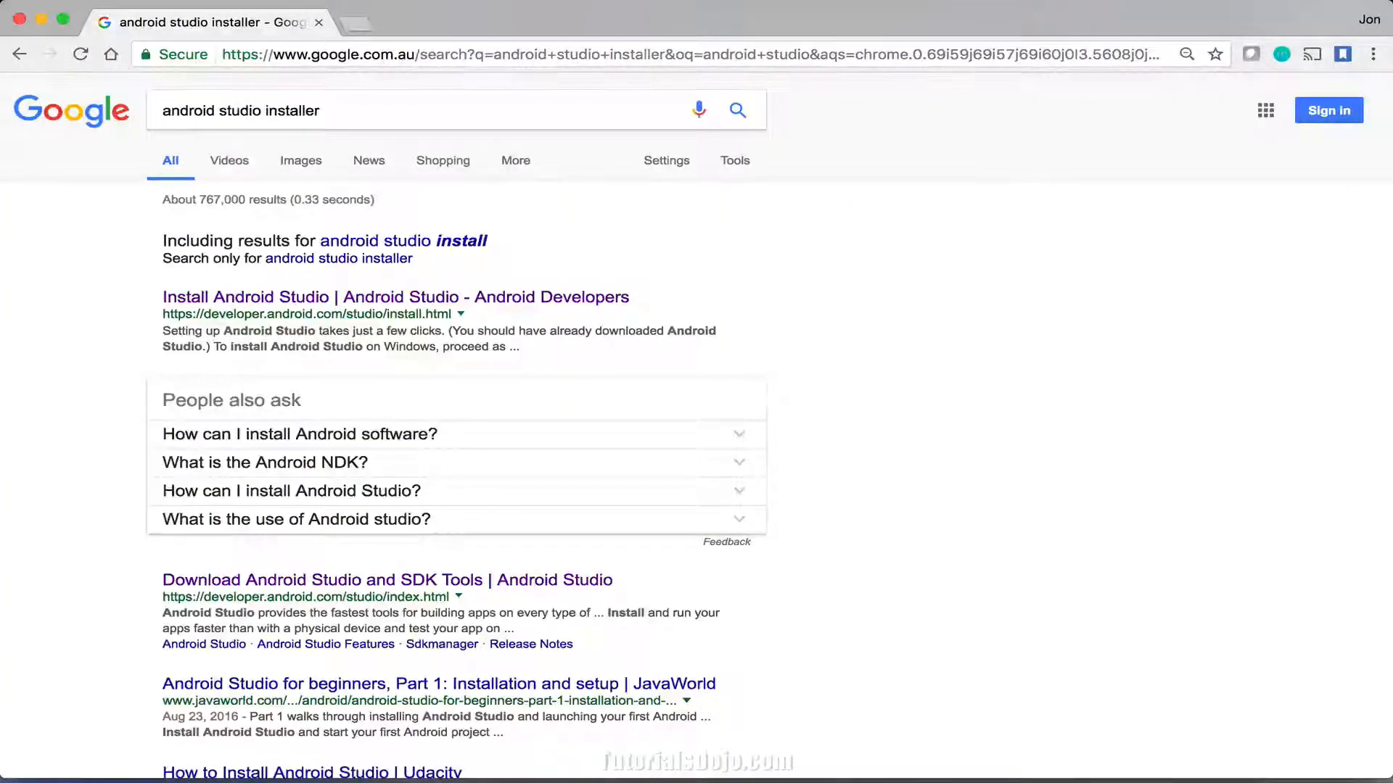
# Open the Install Android Studio guide from the results and follow its link to the Android Studio download page.
pyautogui.click(417, 304)
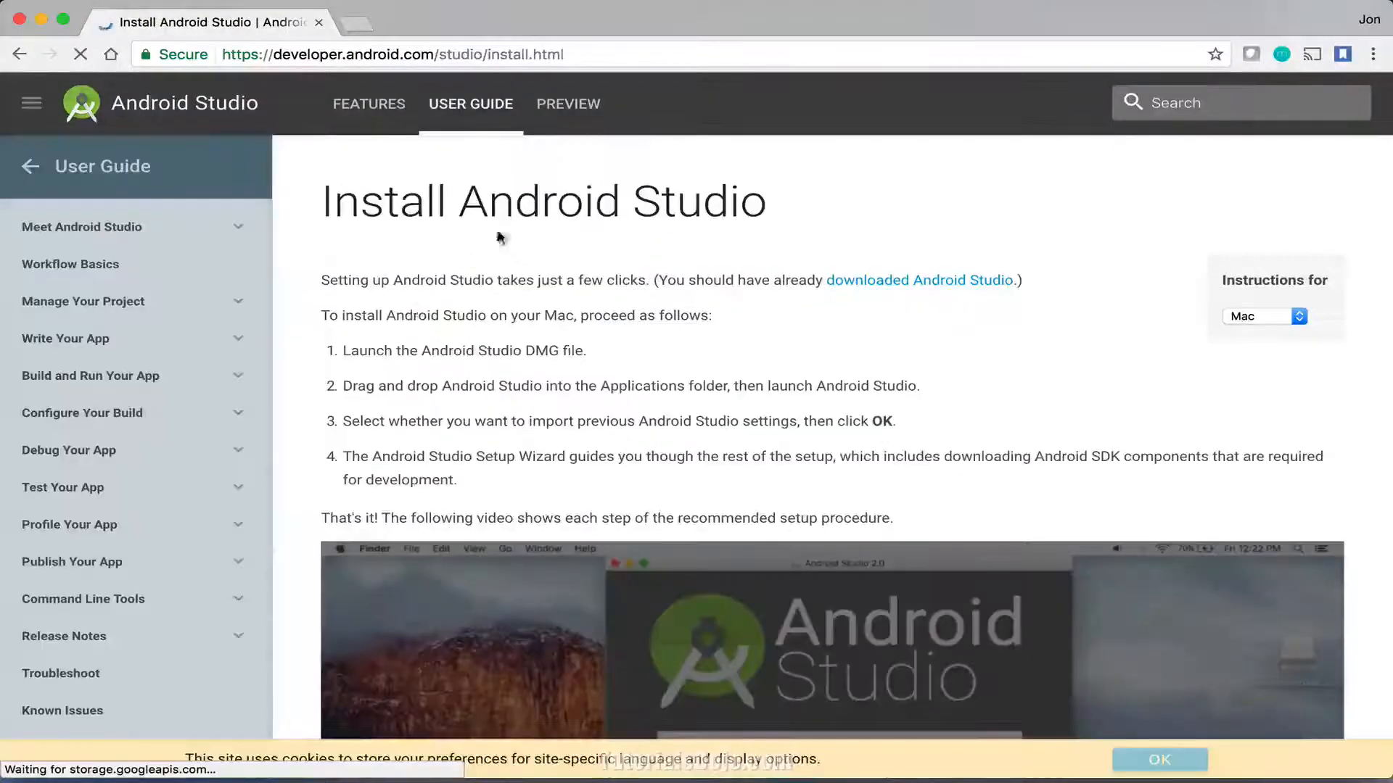
pyautogui.click(948, 283)
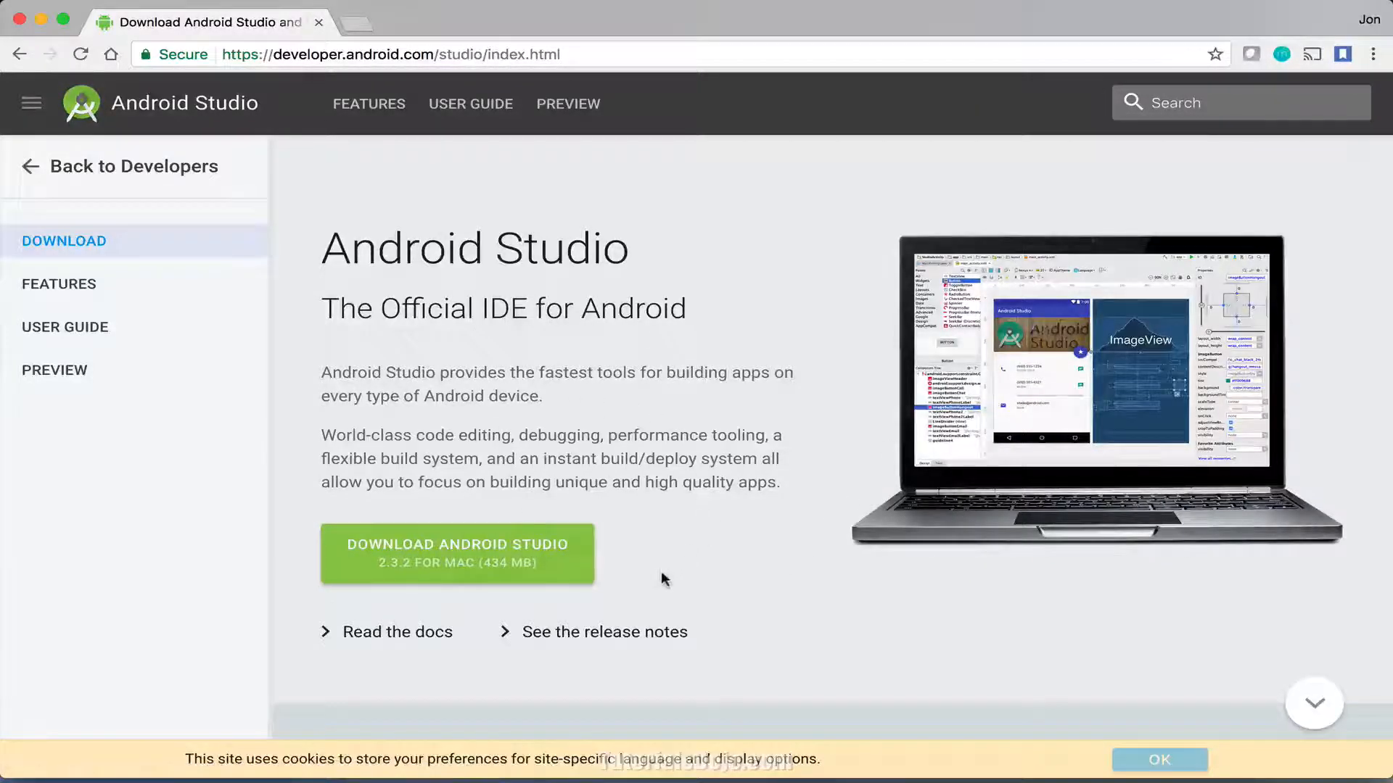
pyautogui.scroll(-1, 660, 572)
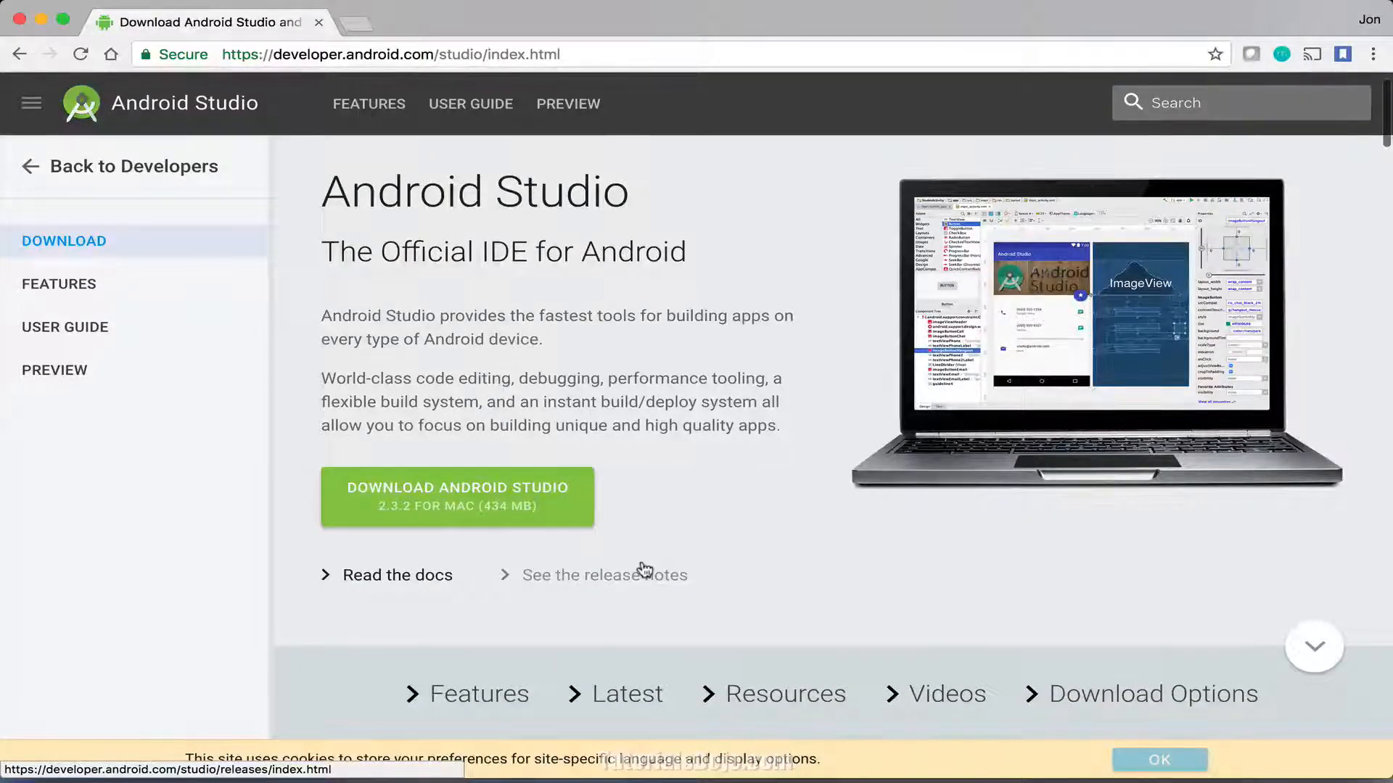
# Request the Android Studio 2.3.2 for Mac download, read through and agree to the terms and conditions, and start downloading it.
pyautogui.click(554, 509)
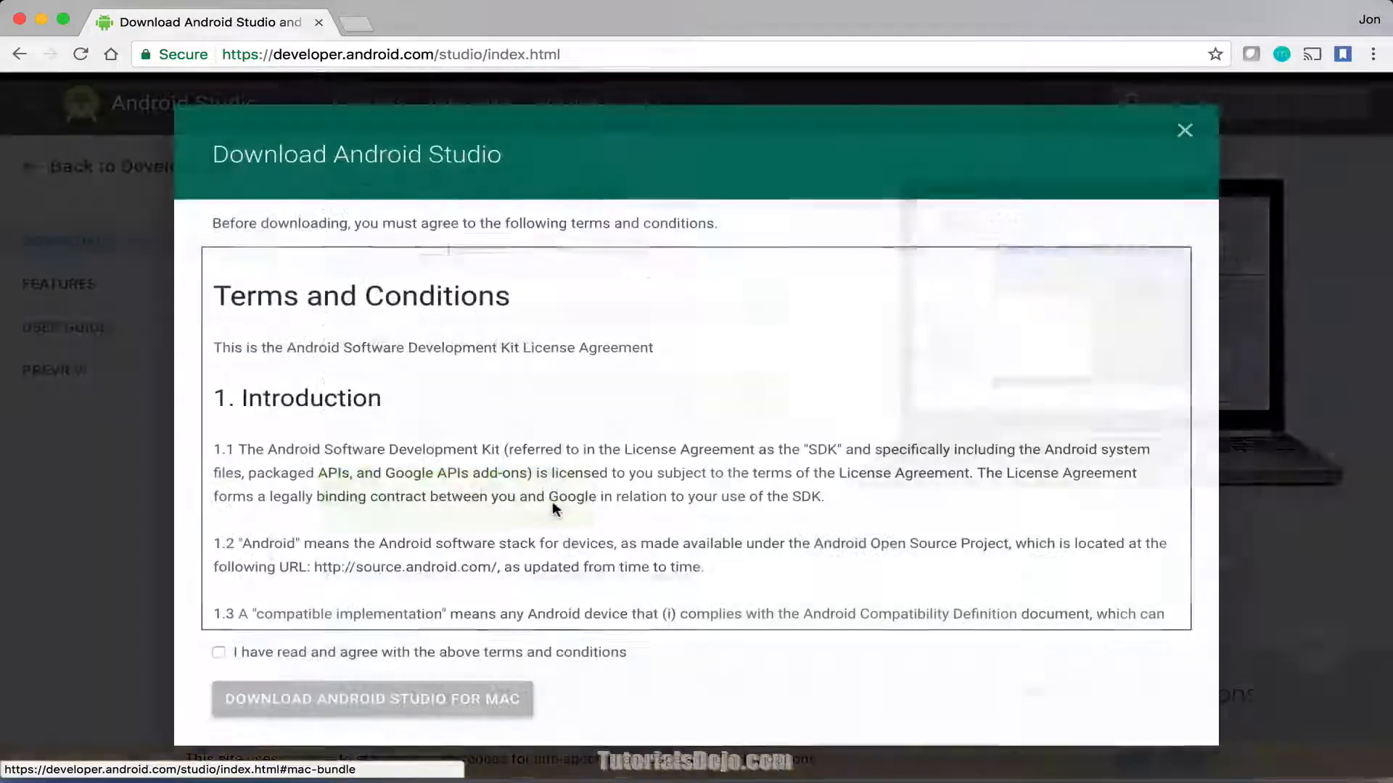
pyautogui.scroll(-6, 553, 504)
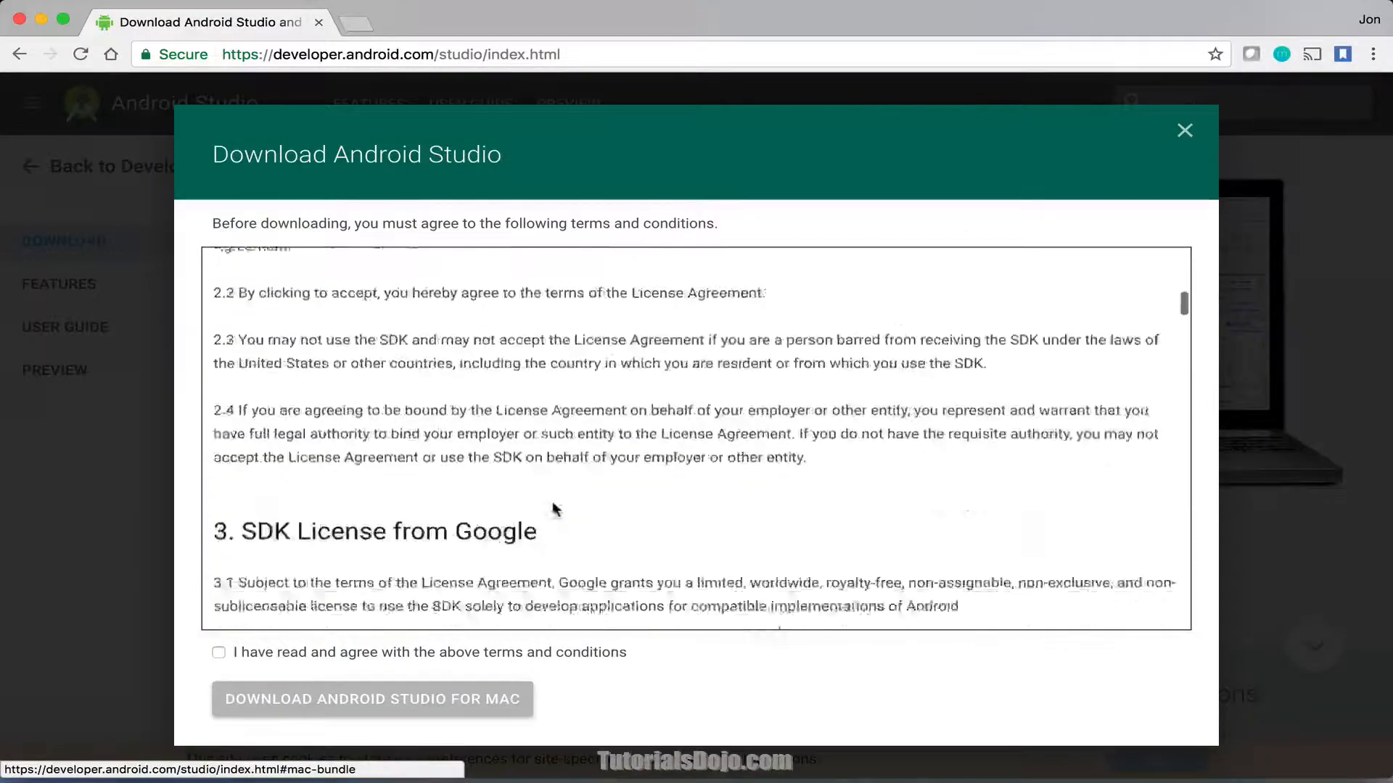
pyautogui.scroll(-20, 555, 509)
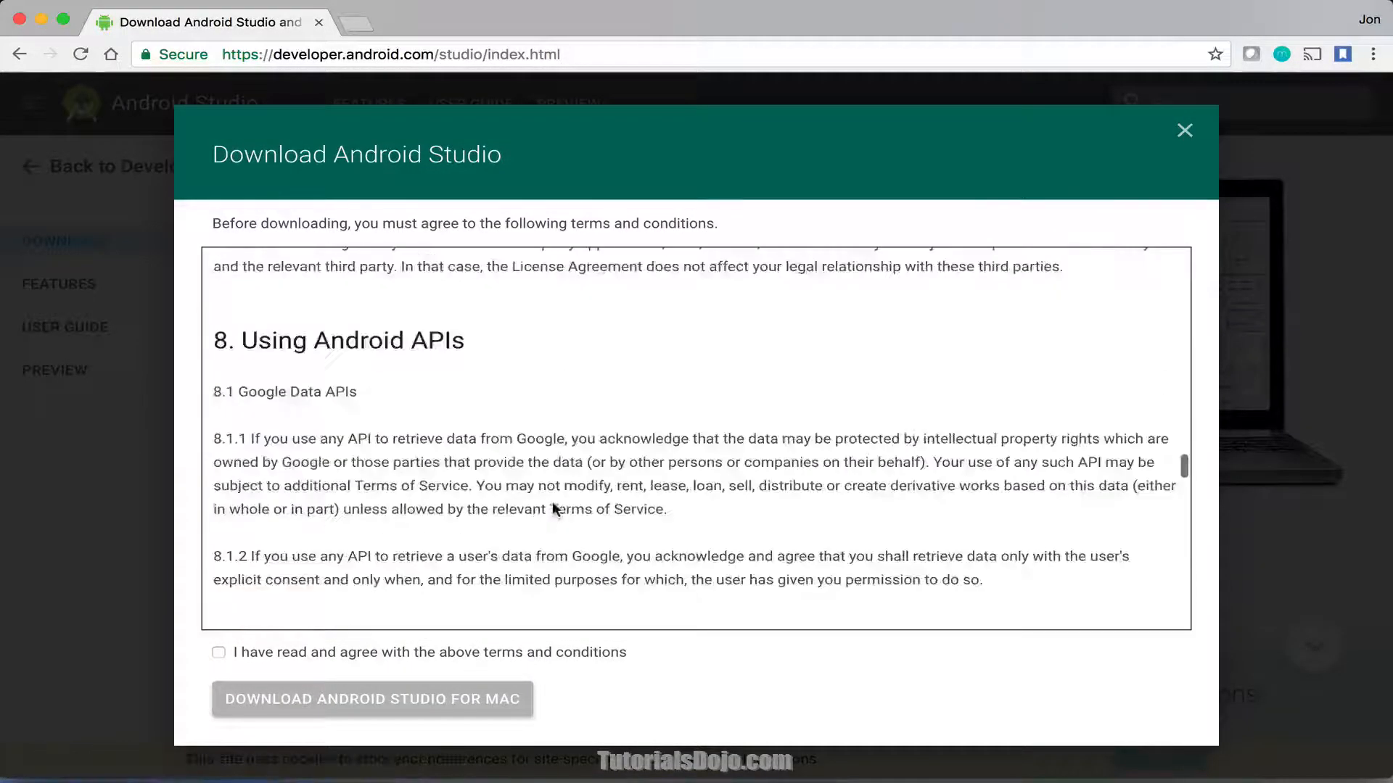
pyautogui.scroll(-20, 553, 508)
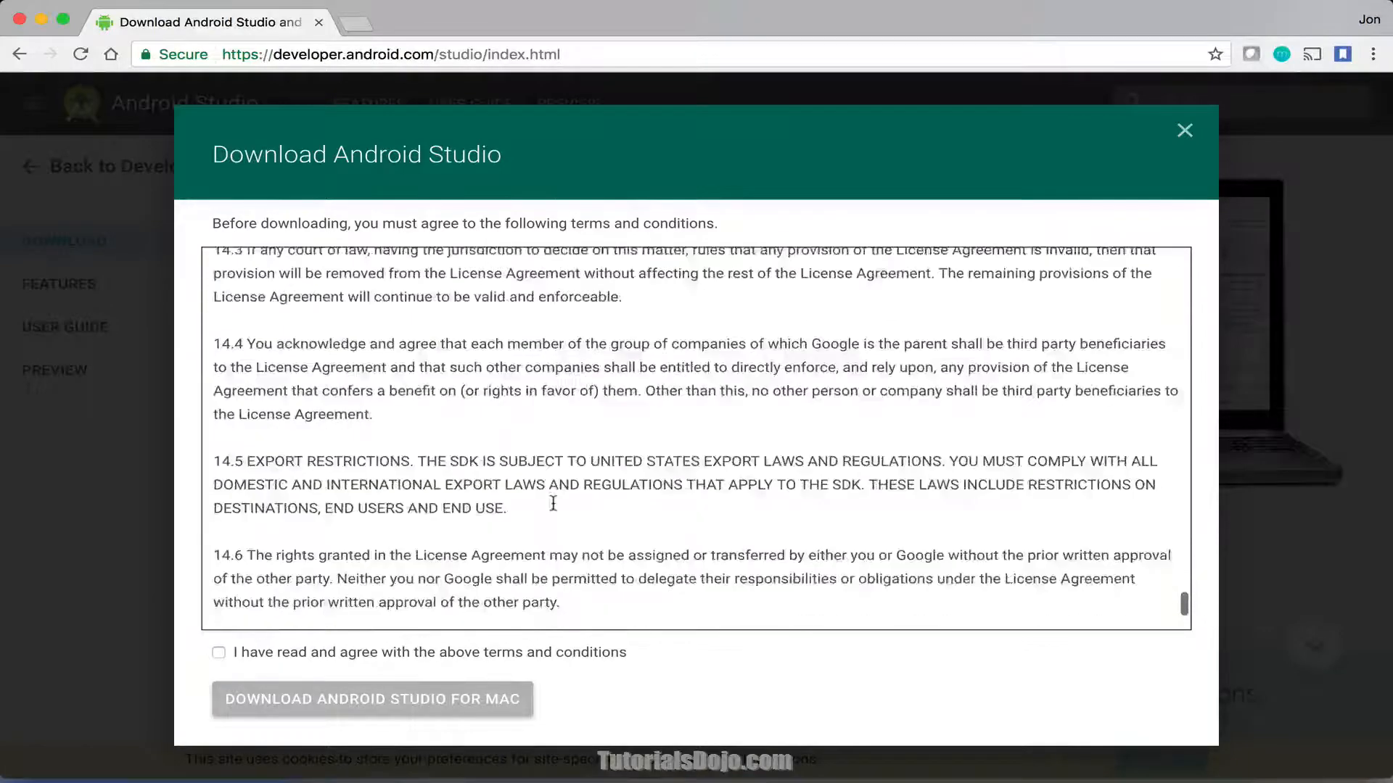
pyautogui.scroll(-3, 552, 503)
pyautogui.click(219, 653)
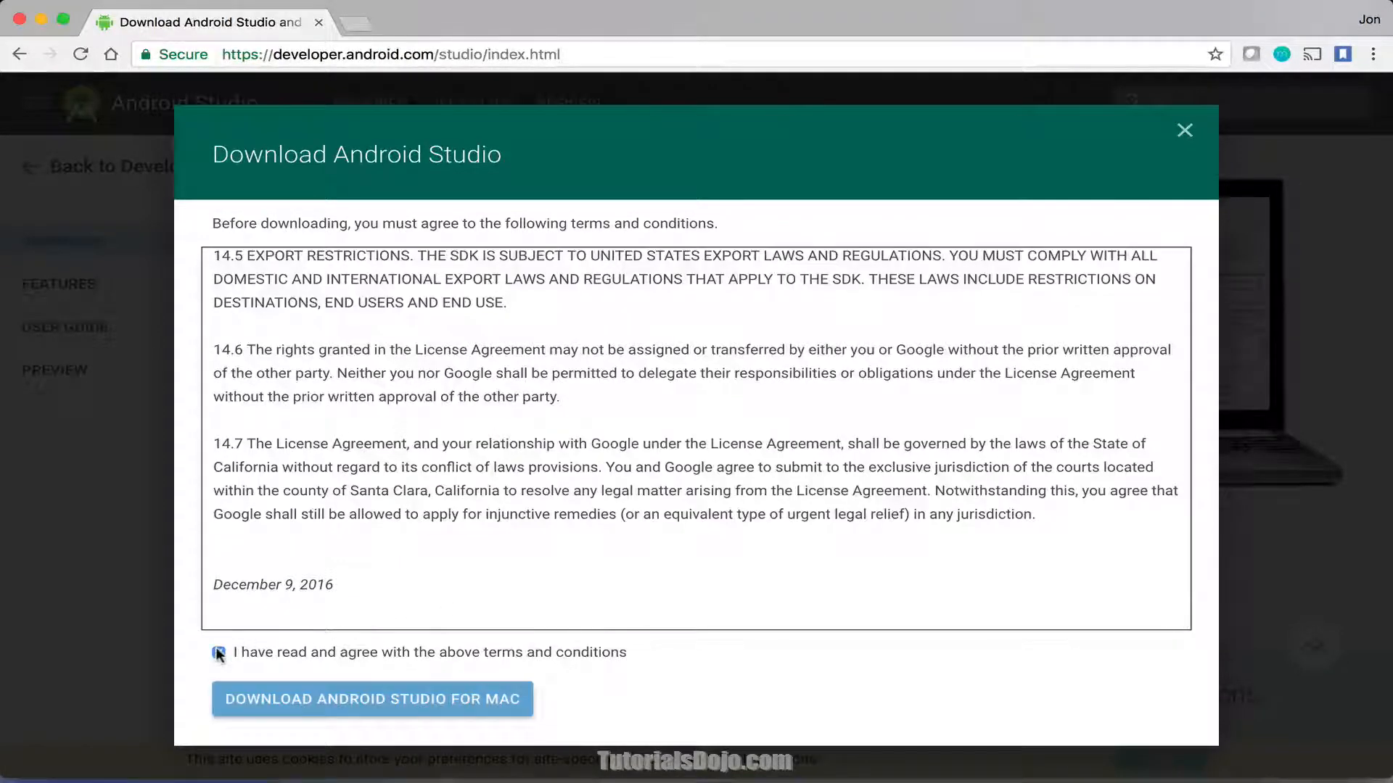
pyautogui.click(375, 708)
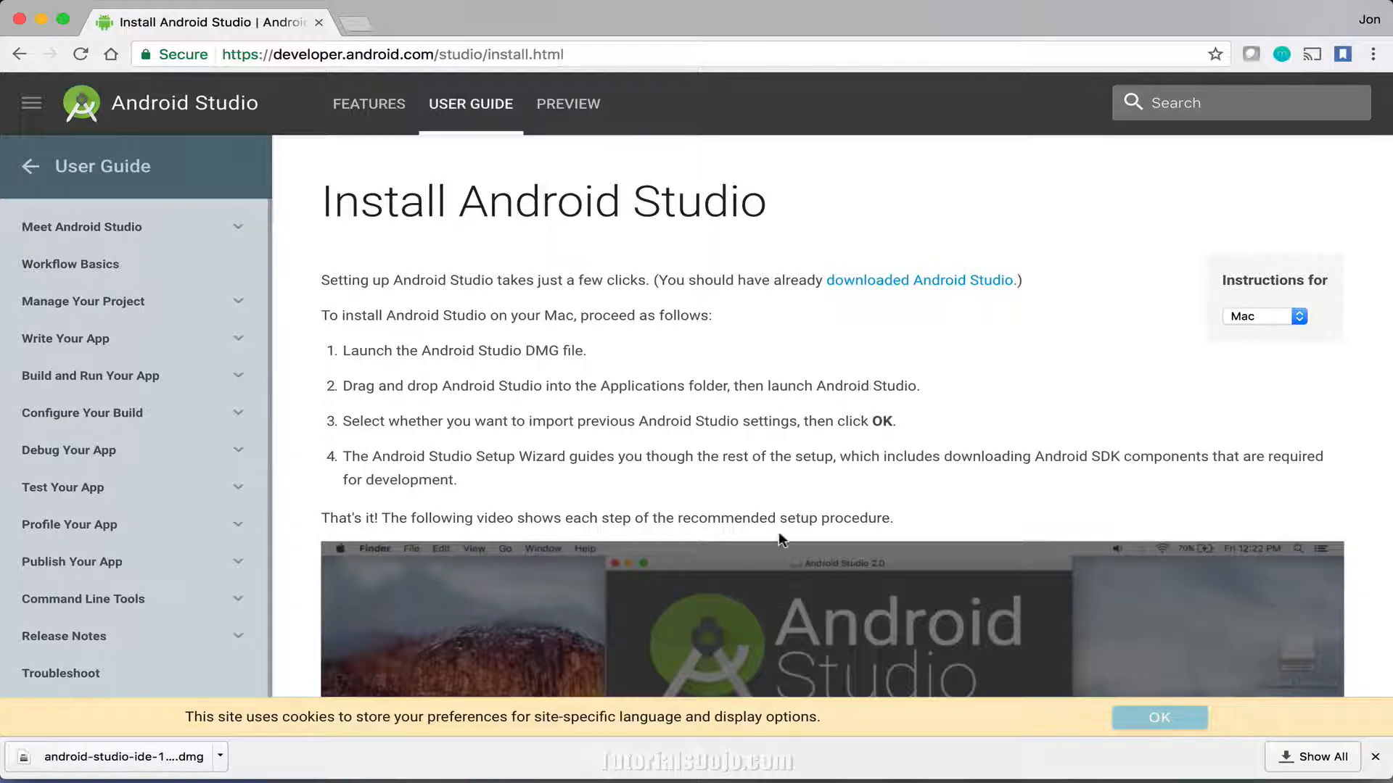
# Open the downloaded Android Studio DMG file and copy Android Studio.app into the Applications folder.
pyautogui.click(222, 757)
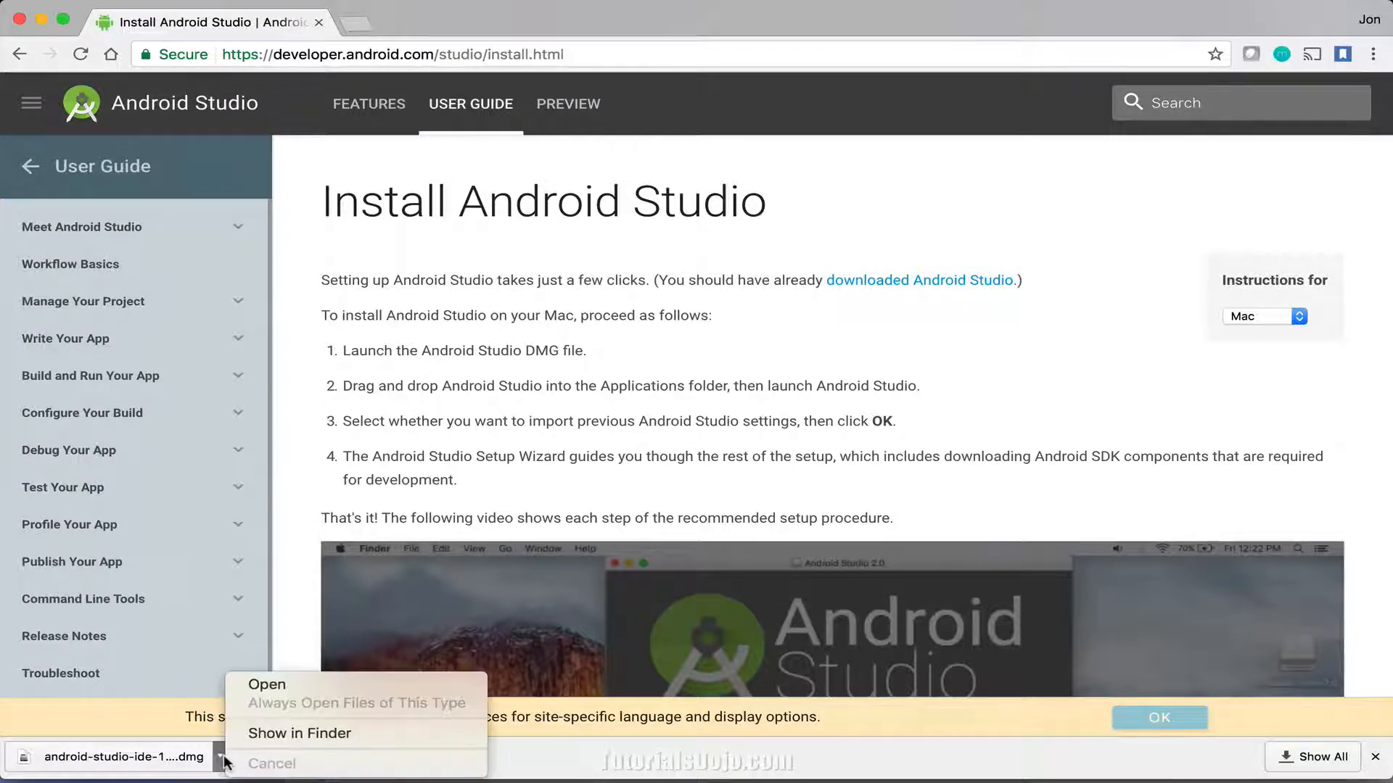
pyautogui.click(274, 684)
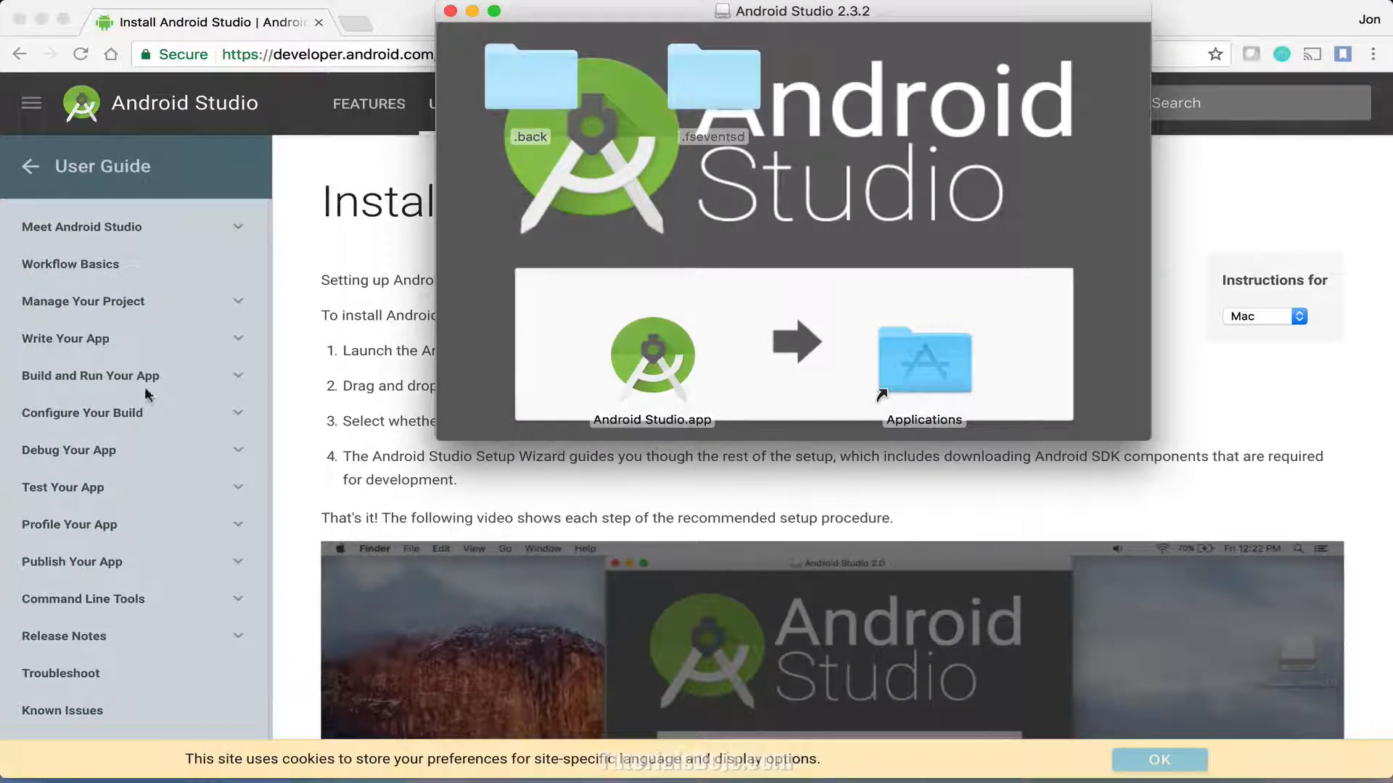
pyautogui.click(658, 355)
pyautogui.moveTo(658, 356); pyautogui.dragTo(928, 355)
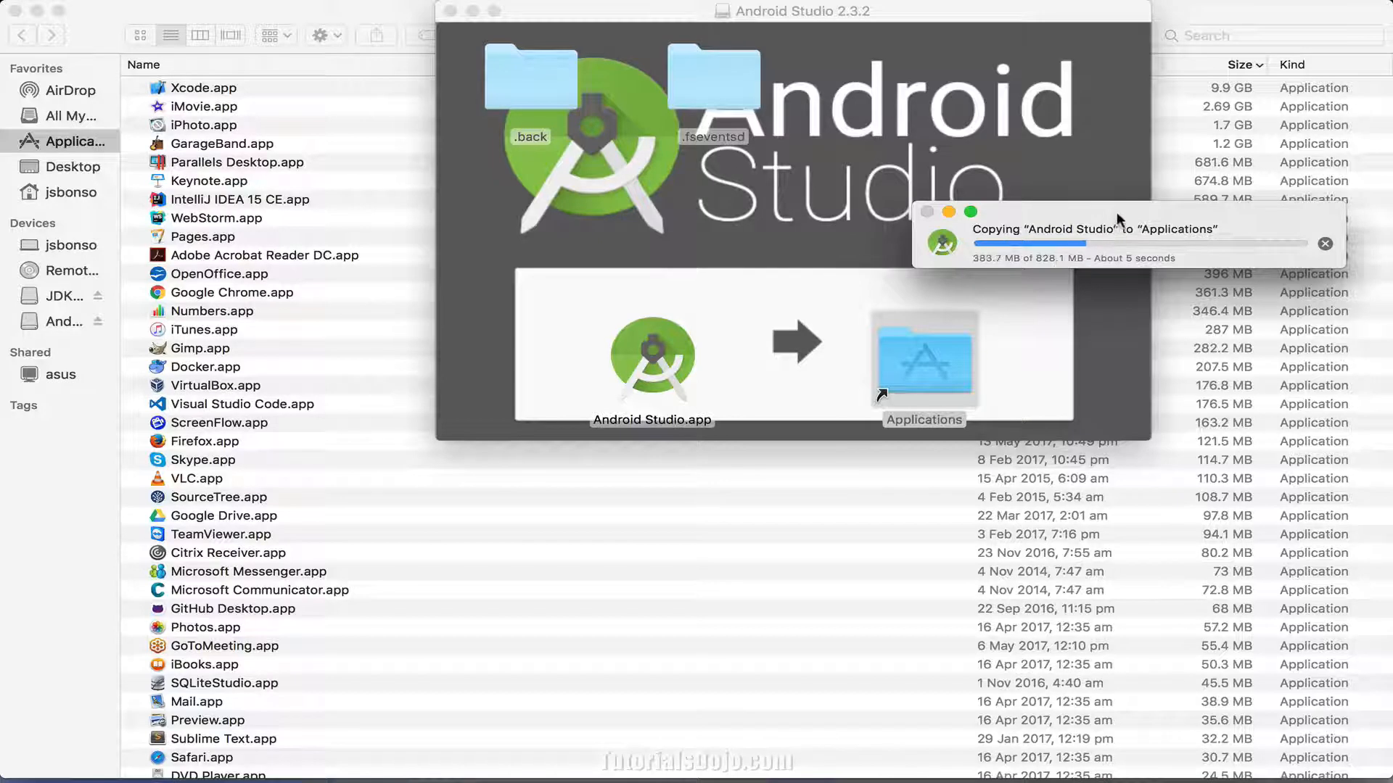
pyautogui.moveTo(1116, 211); pyautogui.dragTo(651, 263)
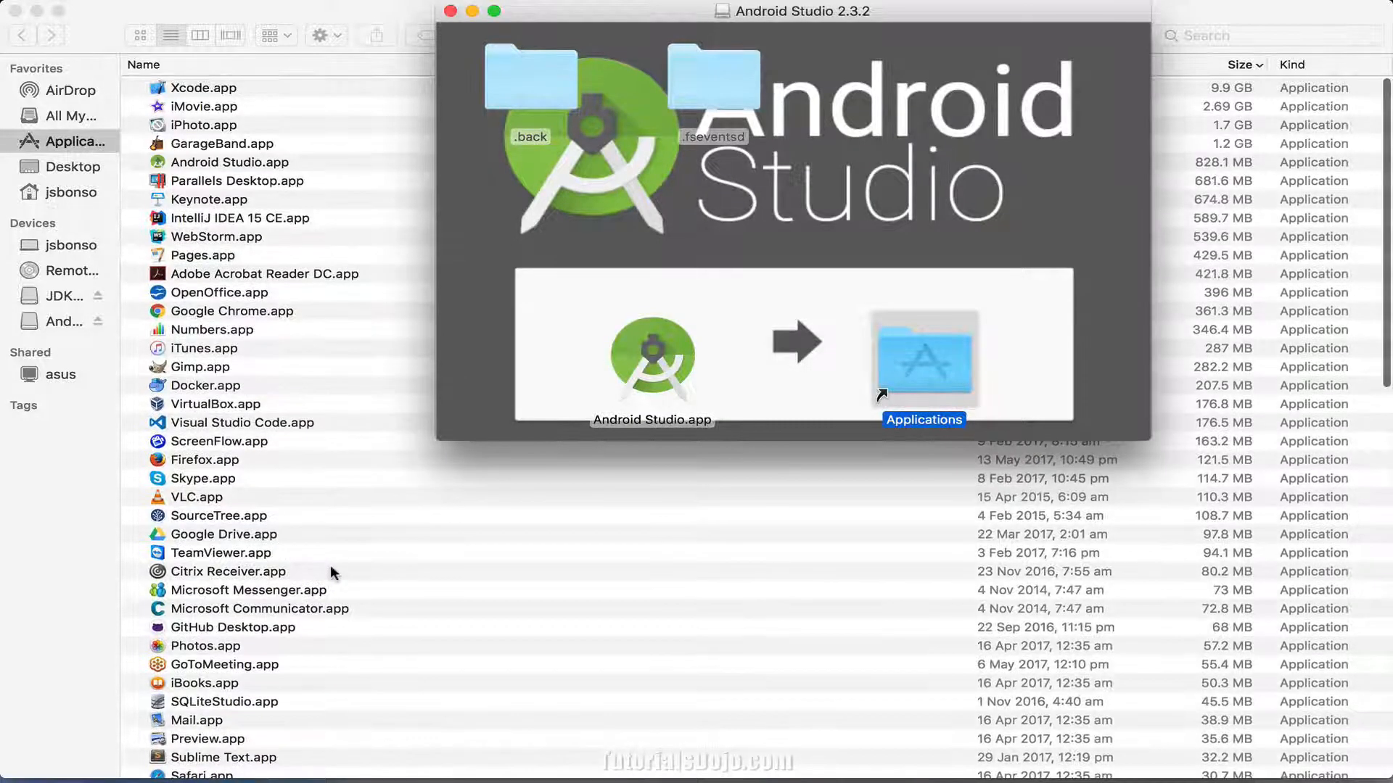
# Launch Android Studio.app from the Applications folder and allow the application downloaded from the Internet to open.
pyautogui.click(259, 162)
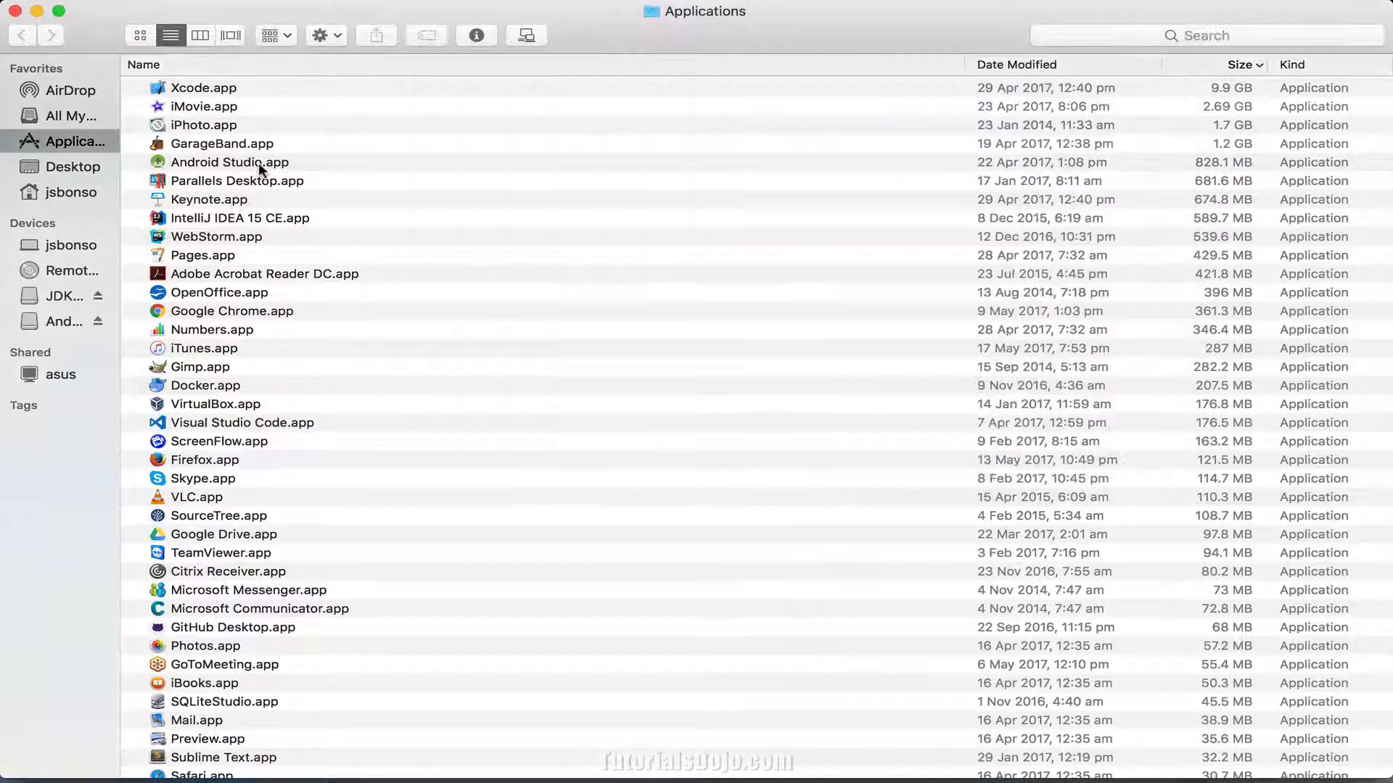
pyautogui.click(258, 163)
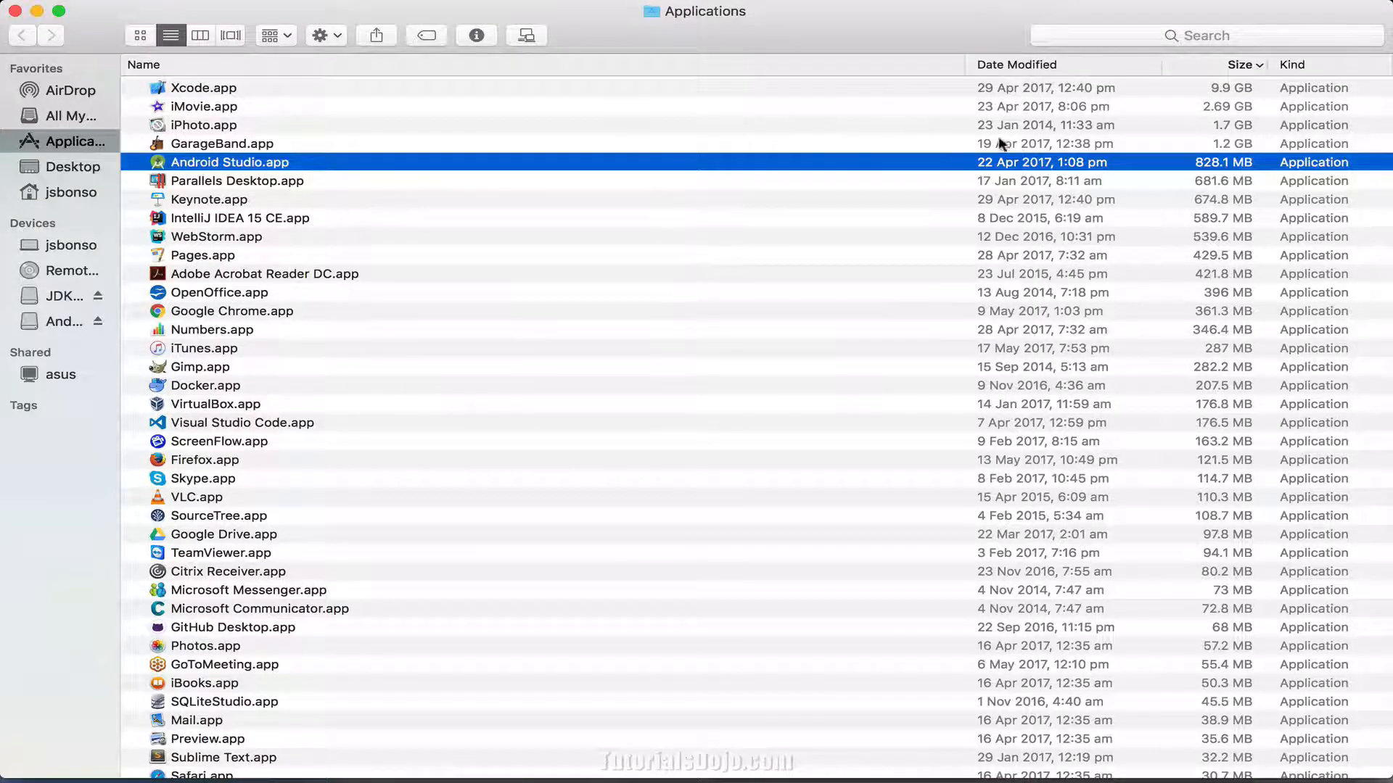
pyautogui.doubleClick(224, 159)
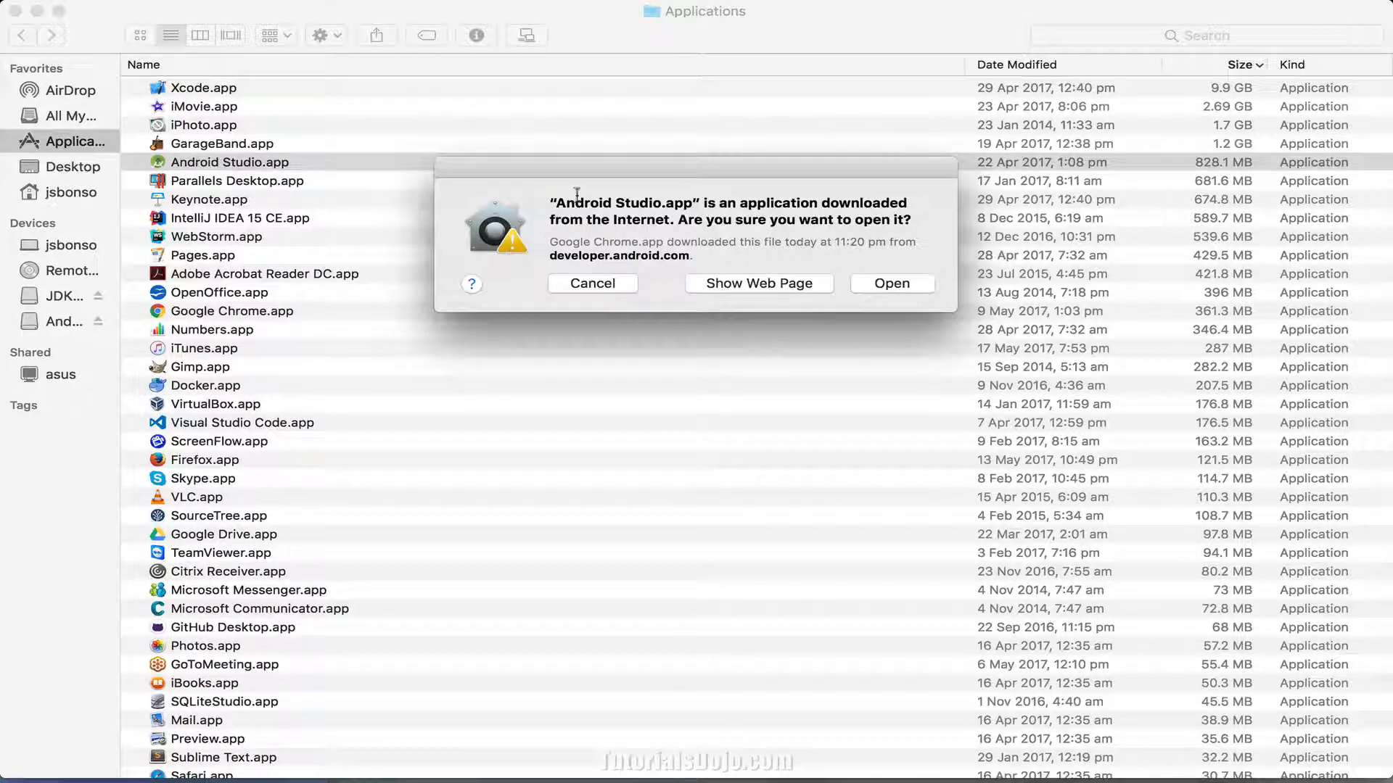
pyautogui.click(886, 282)
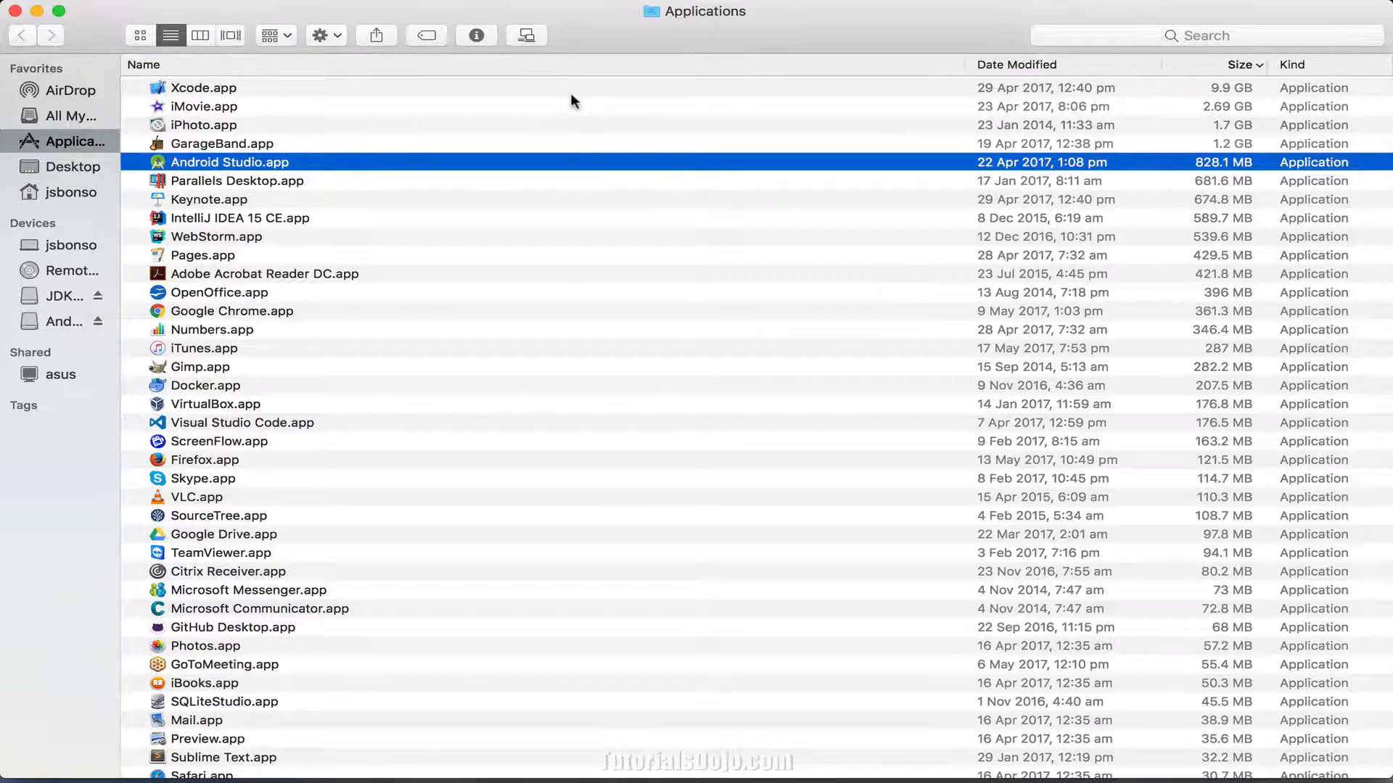
# Switch to Android Studio and complete the installation without importing settings from a previous version.
pyautogui.press('super+Tab')
pyautogui.press('super+Tab')
pyautogui.press('super+Tab')
pyautogui.press('super+Tab')
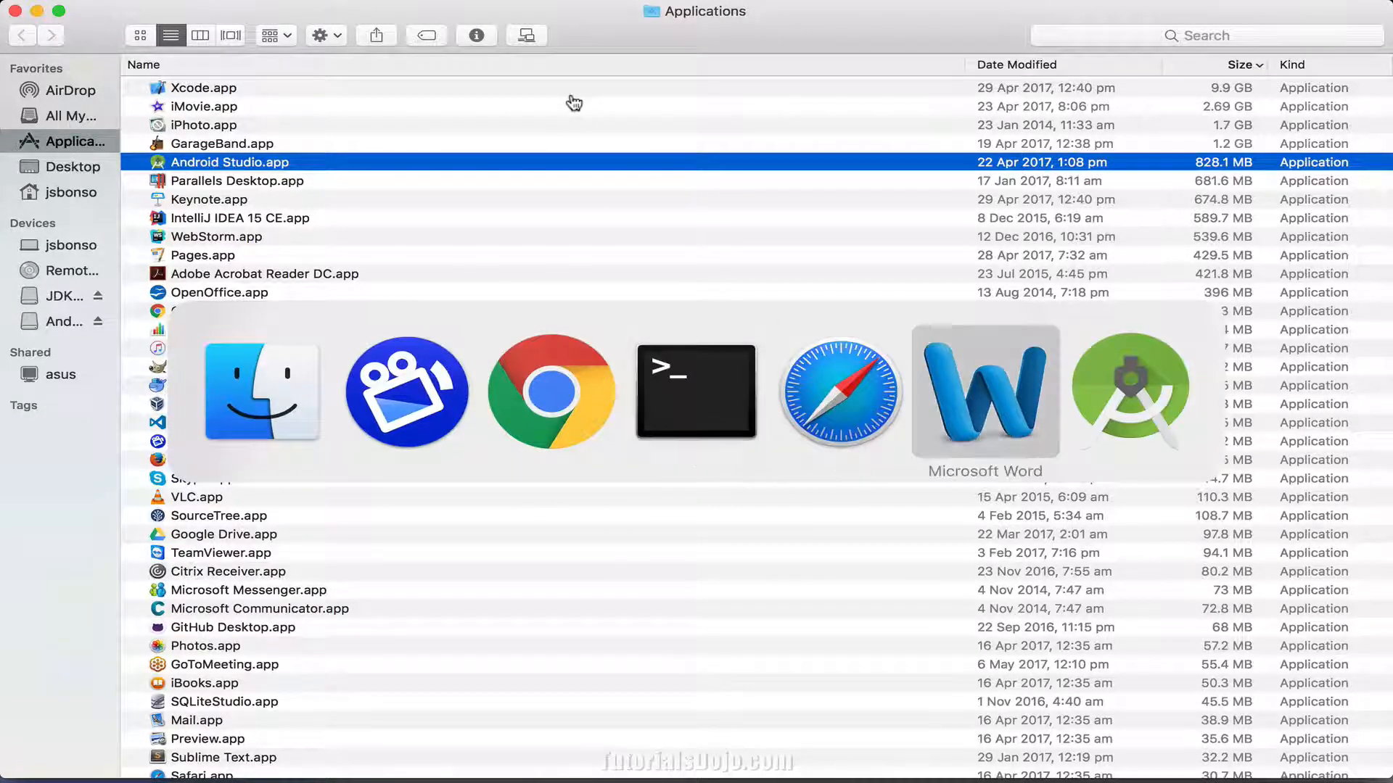
pyautogui.press('super+Tab')
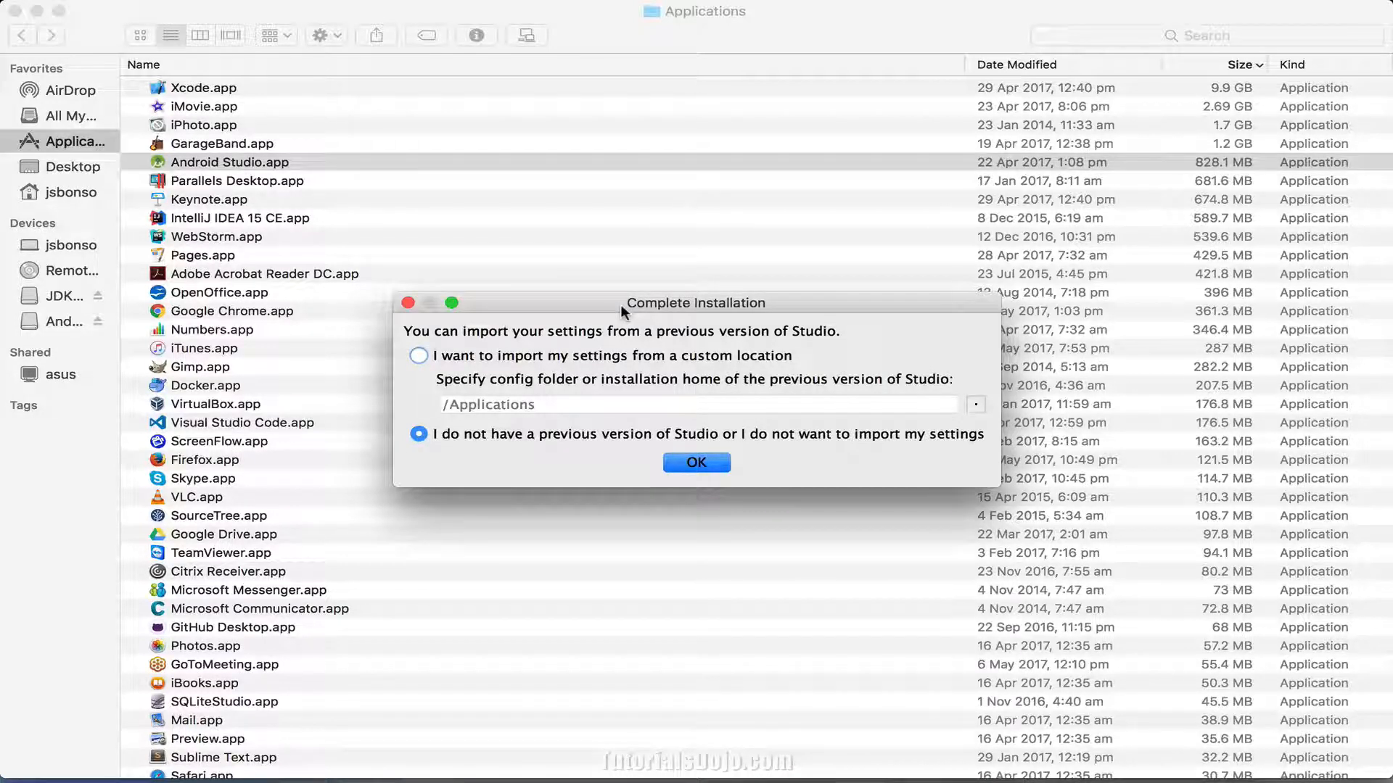
pyautogui.click(679, 463)
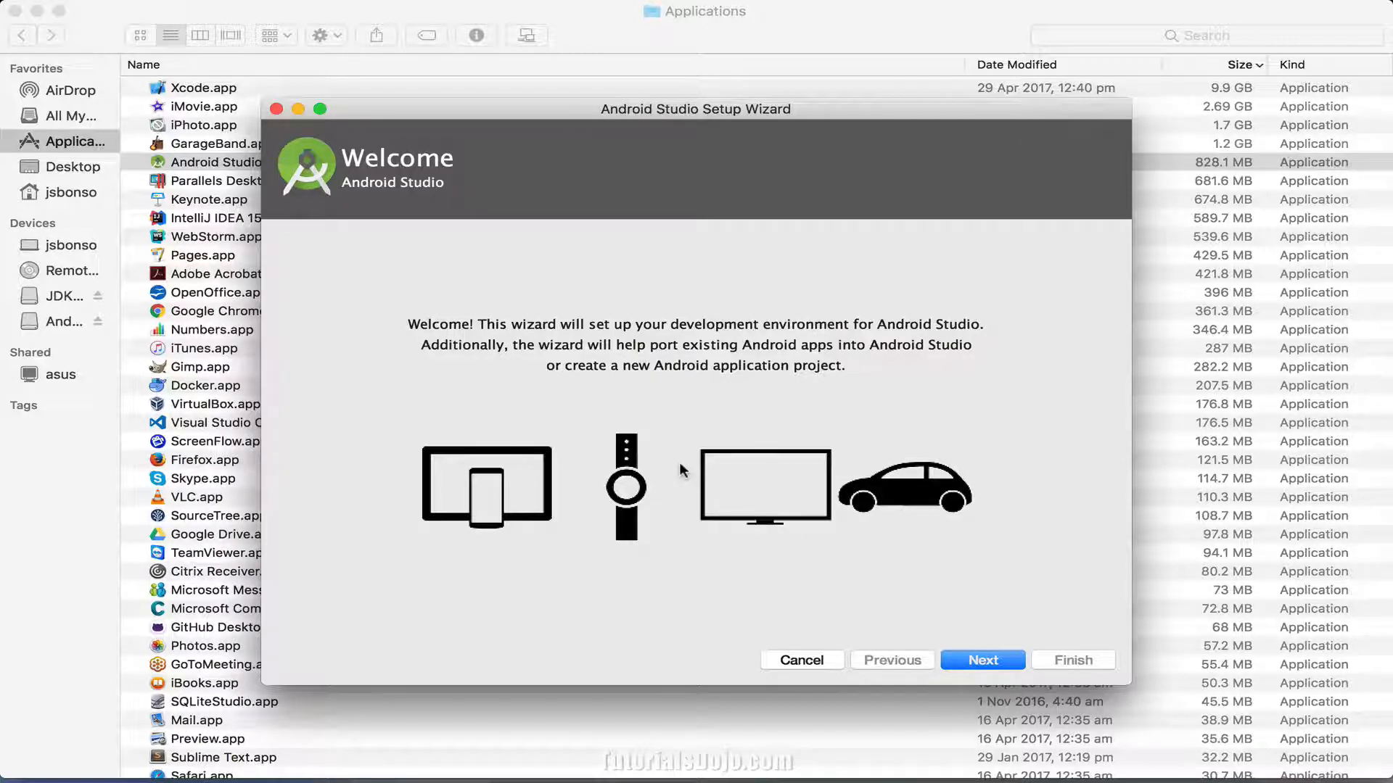
# Proceed past the setup wizard's welcome page and choose the Standard install type.
pyautogui.click(969, 665)
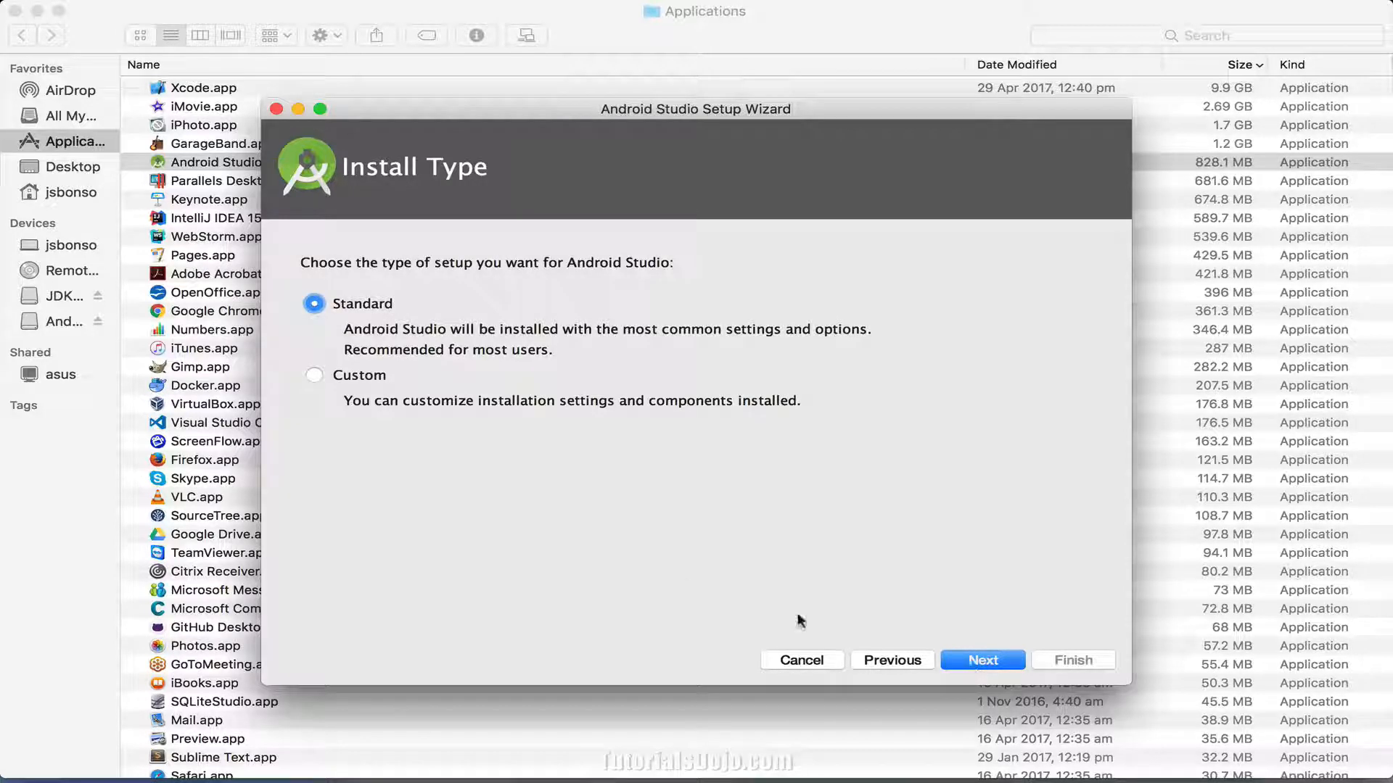
pyautogui.click(314, 375)
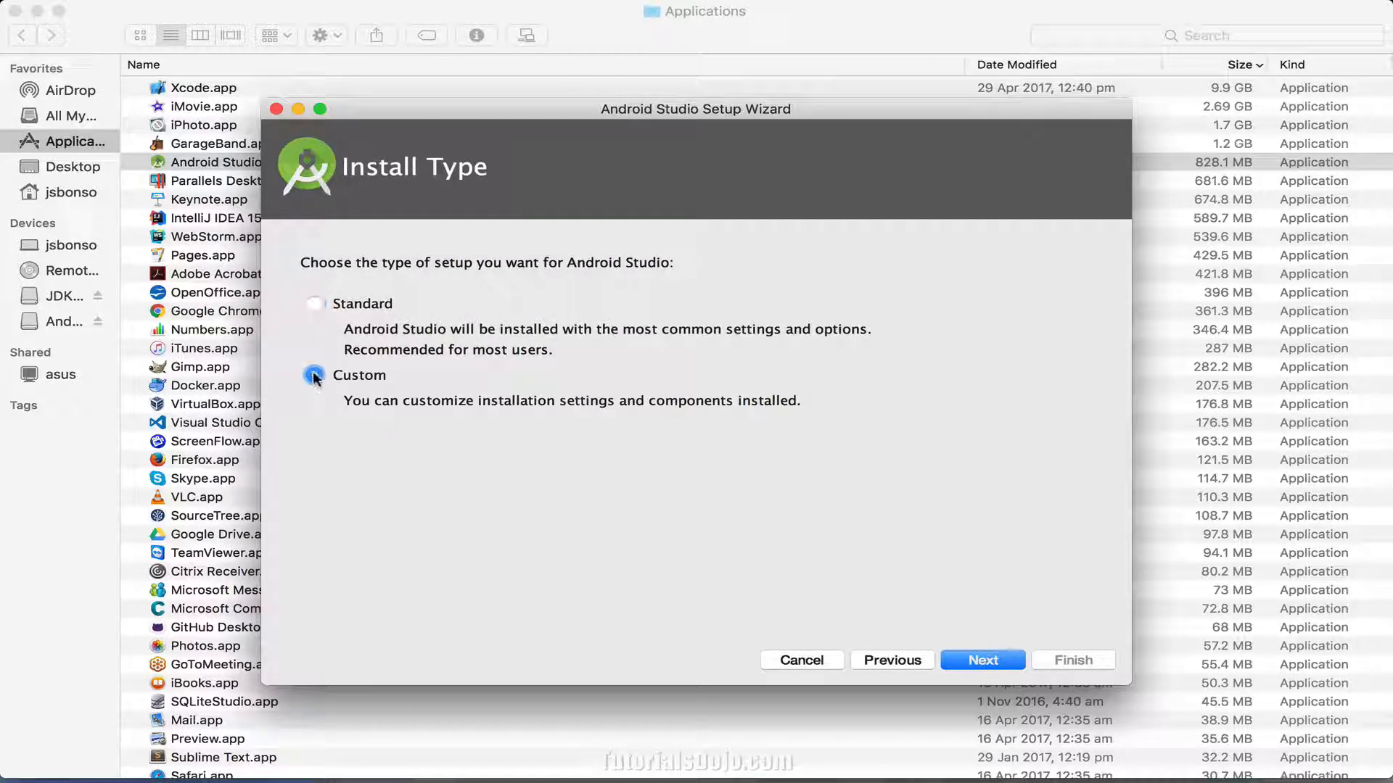
pyautogui.click(316, 304)
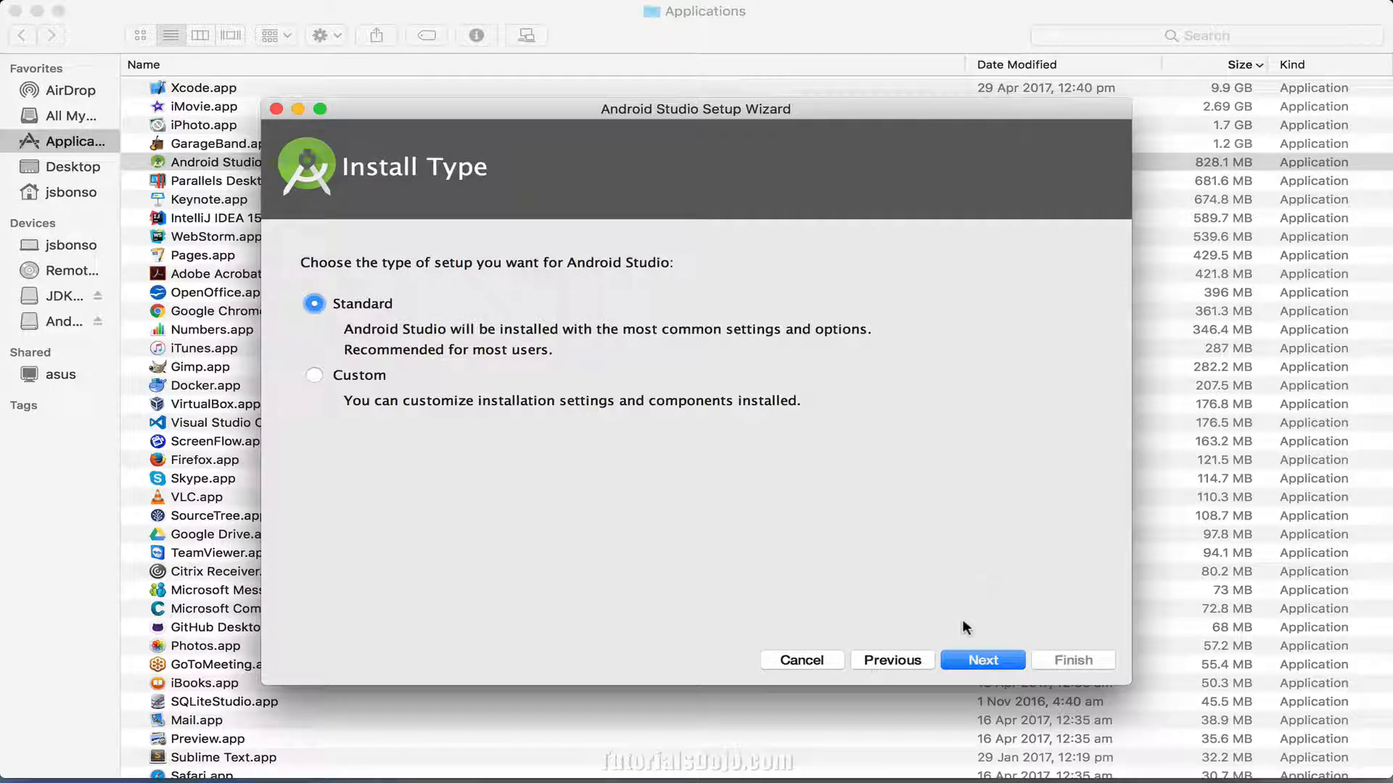
pyautogui.click(979, 659)
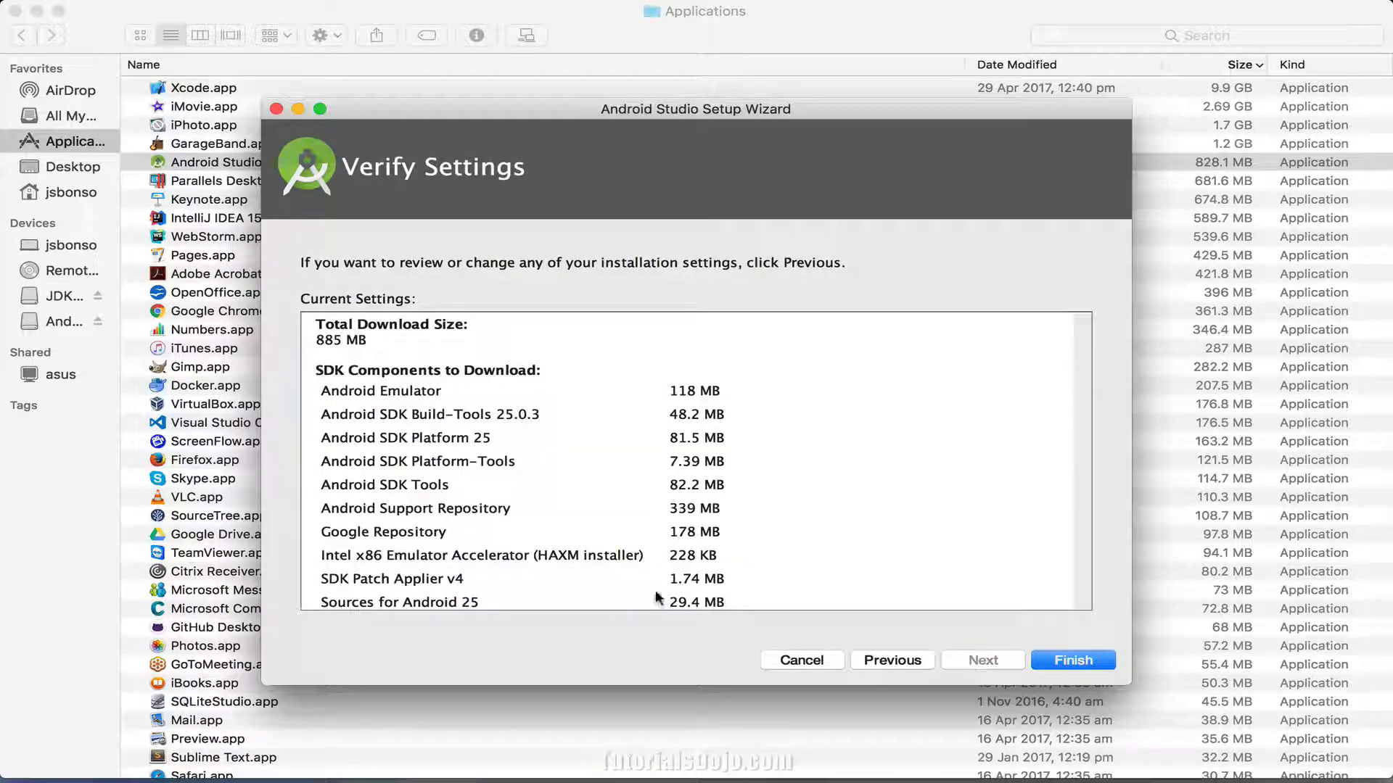
# Review the SDK components listed under the current settings and start downloading them.
pyautogui.scroll(-1, 961, 489)
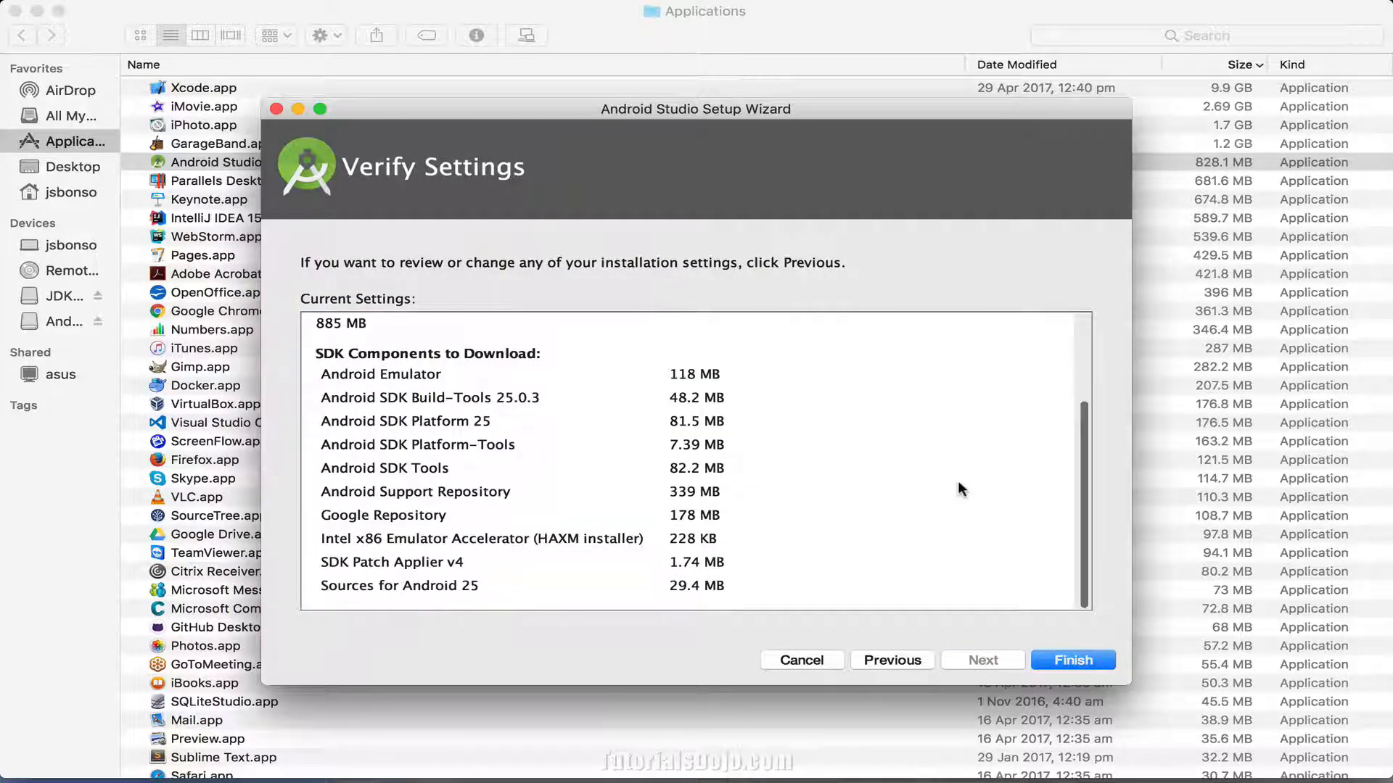
pyautogui.scroll(3, 958, 488)
pyautogui.scroll(-2, 959, 488)
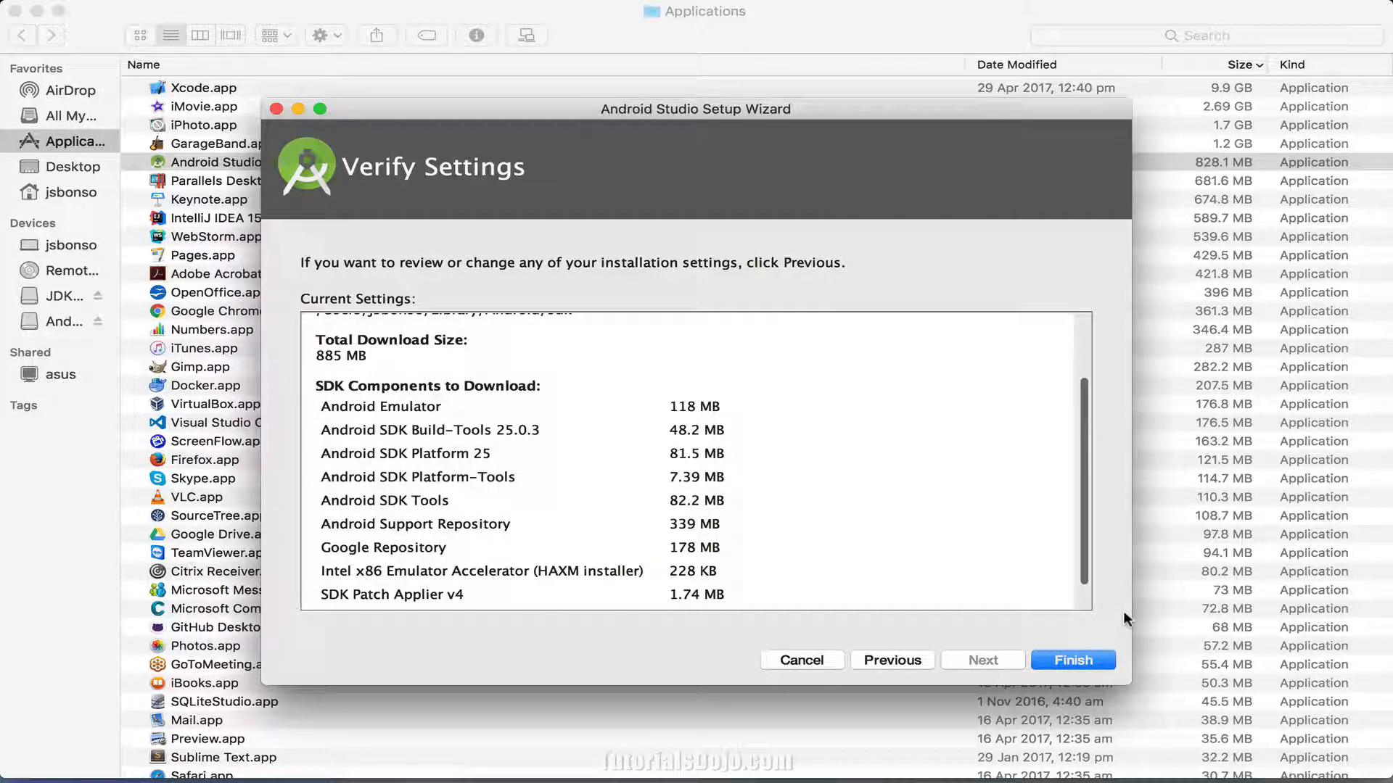
pyautogui.click(1067, 660)
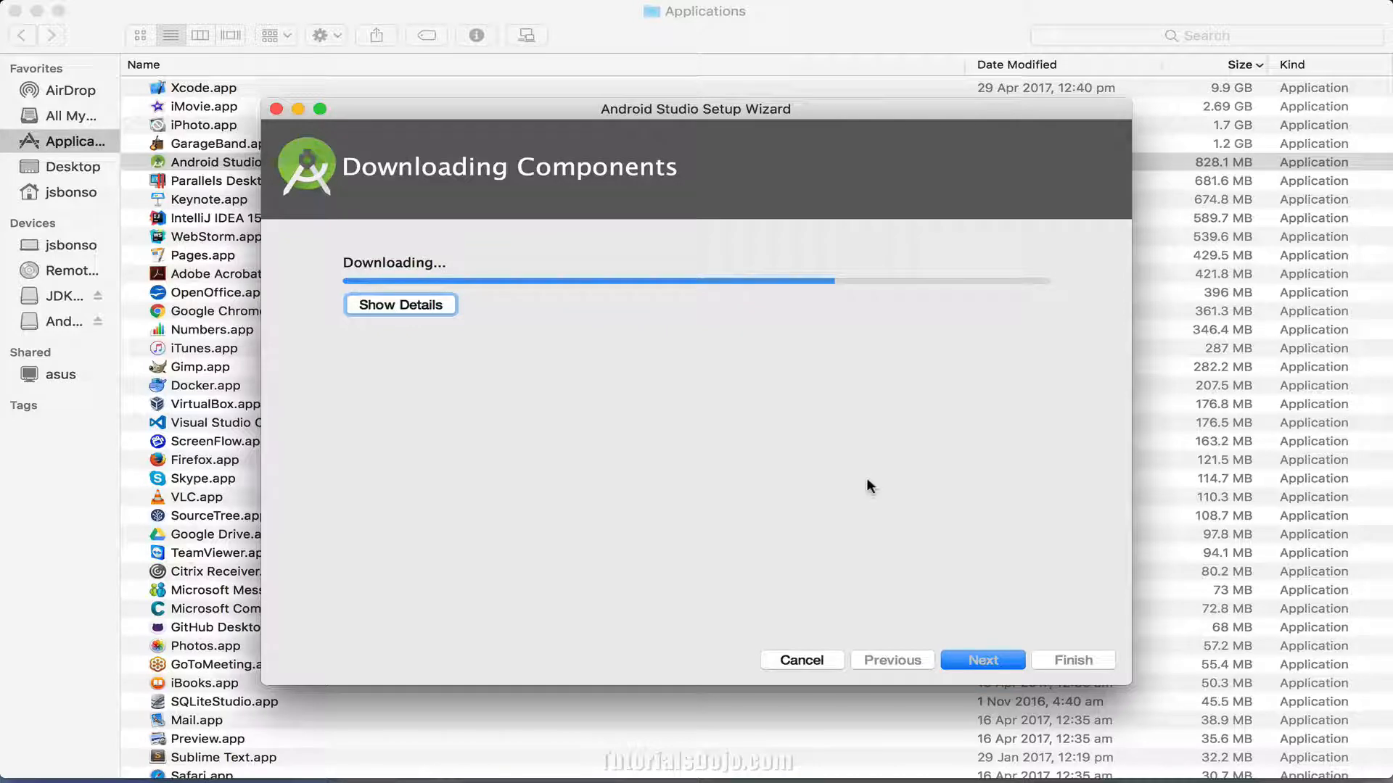
# Show the component download details, enter the account password to authorize the HAXM installation, and finish the setup wizard.
pyautogui.click(428, 306)
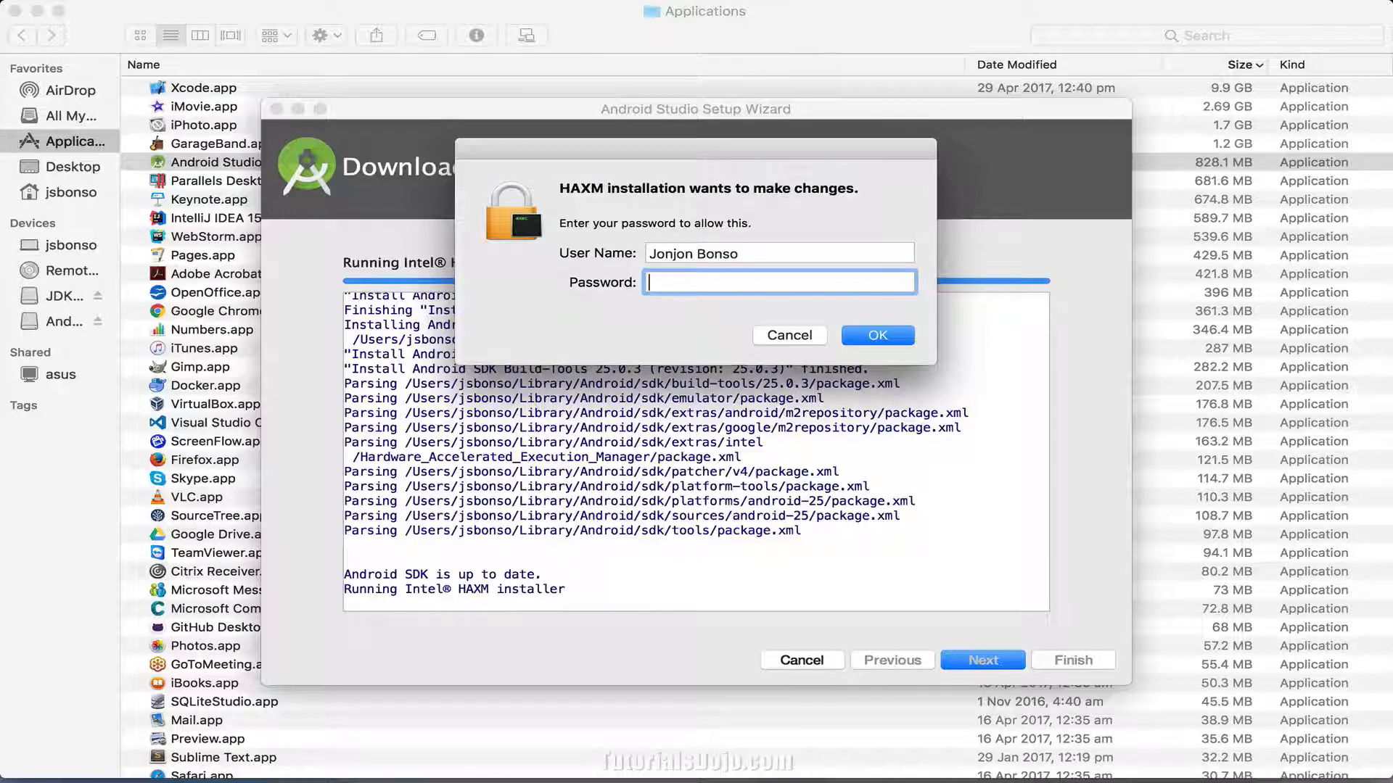
pyautogui.write('•••••••••')
pyautogui.press('Return')
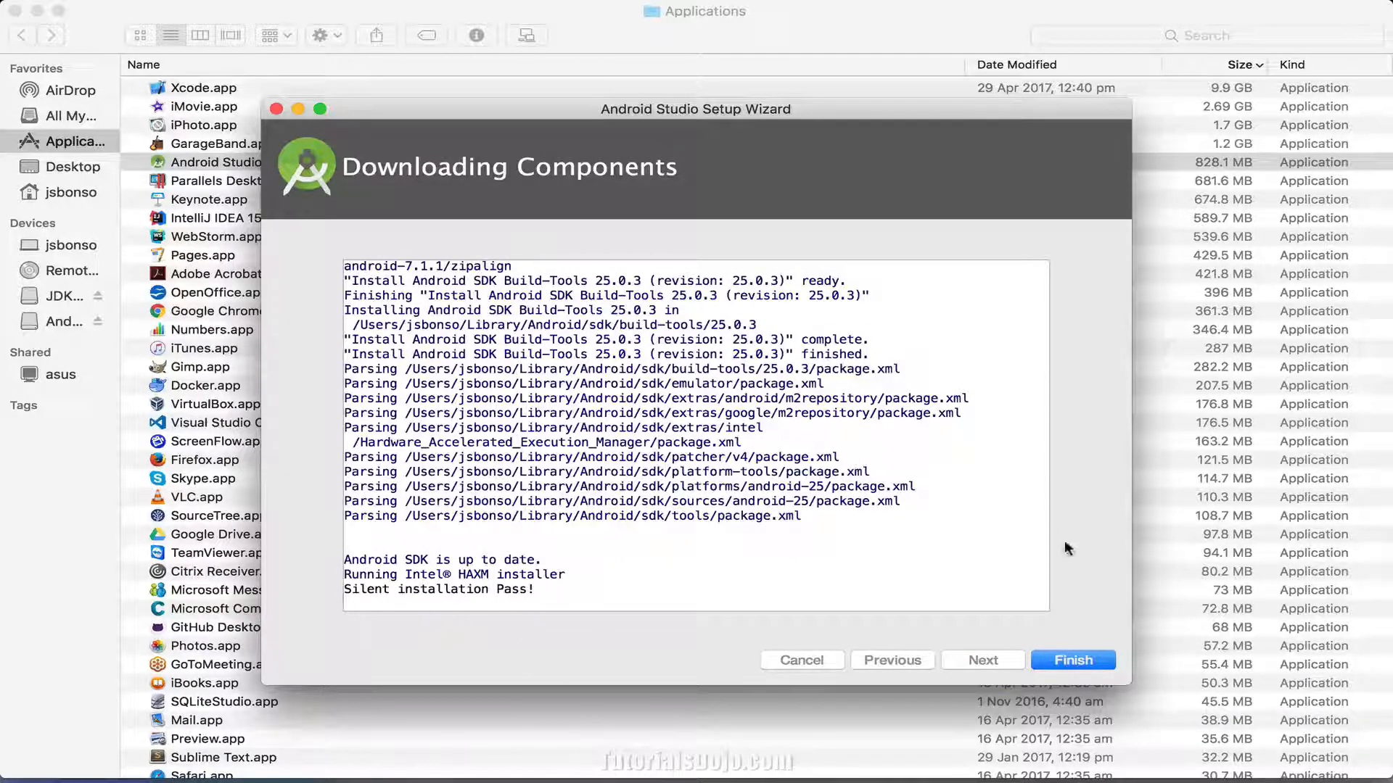
pyautogui.click(1076, 660)
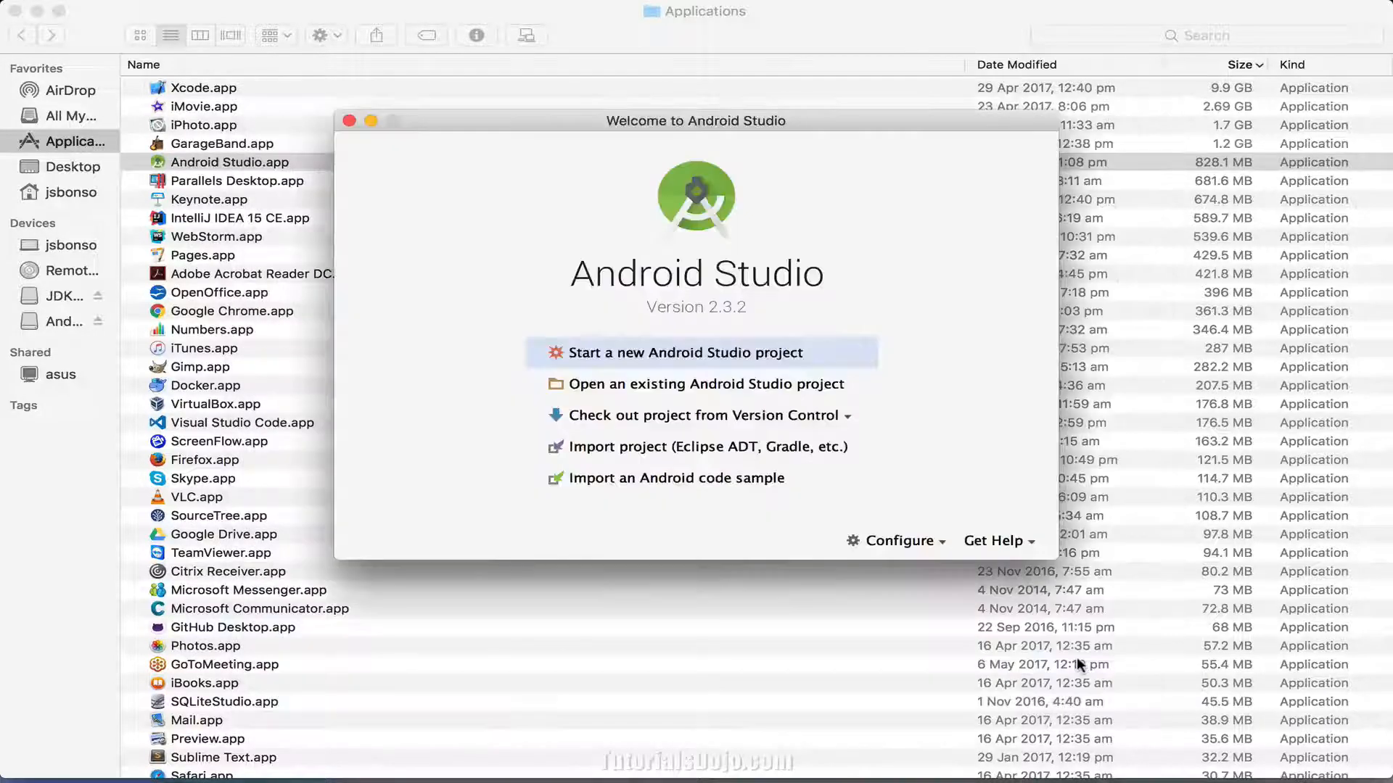